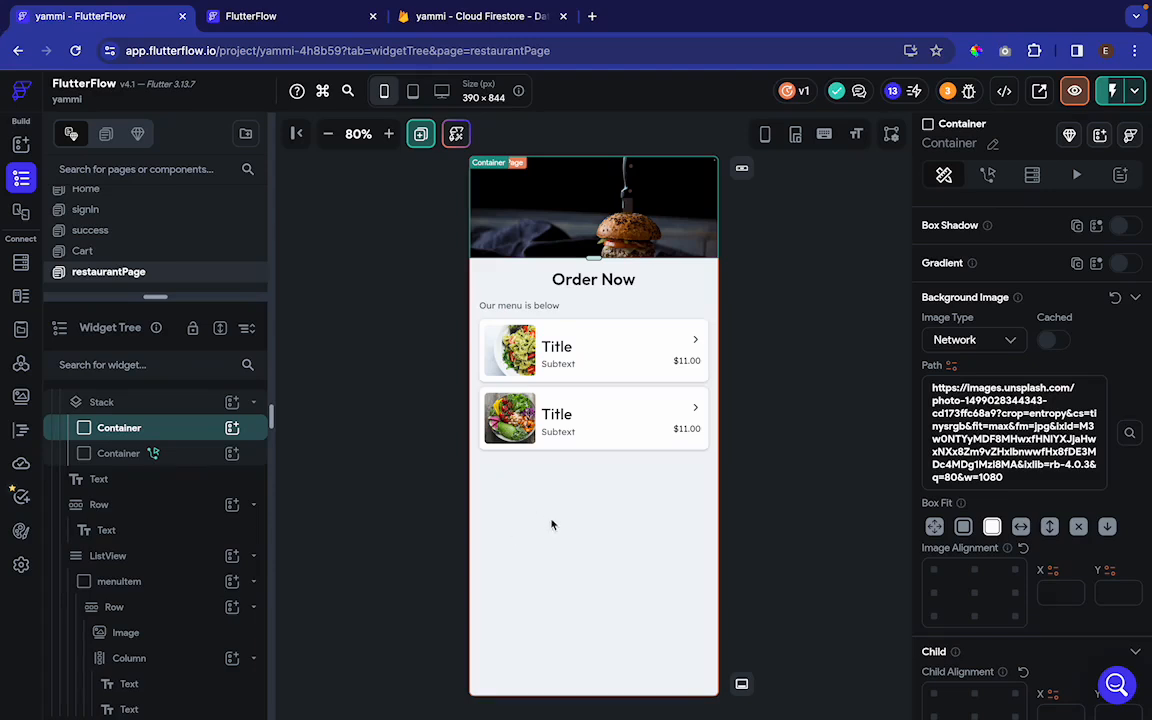
{"action": "left_click", "coordinate": [477, 388]}
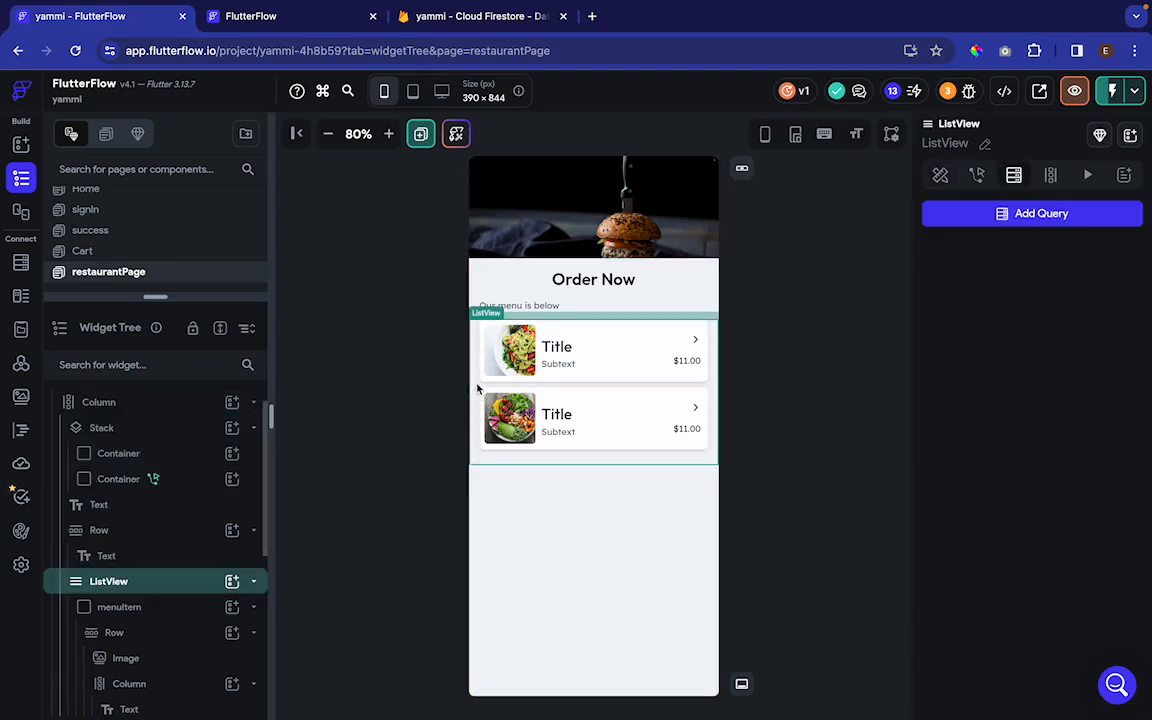
{"action": "left_click", "coordinate": [1033, 215]}
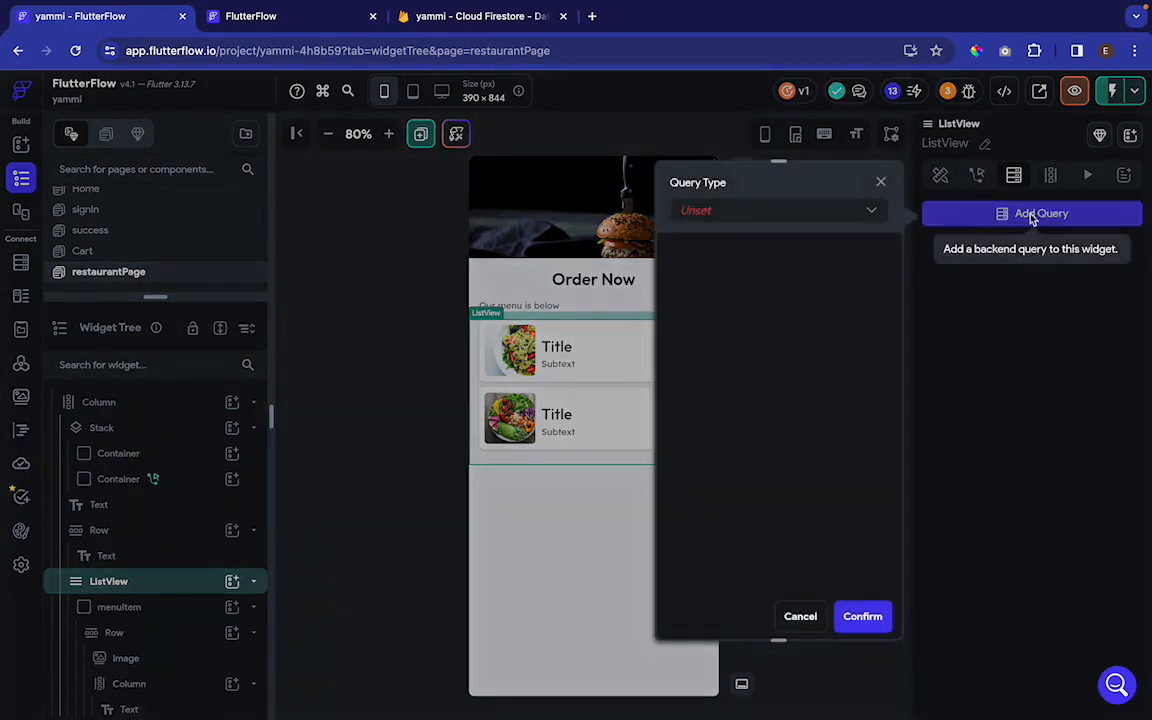
{"action": "left_click", "coordinate": [825, 215]}
{"action": "left_click", "coordinate": [761, 216]}
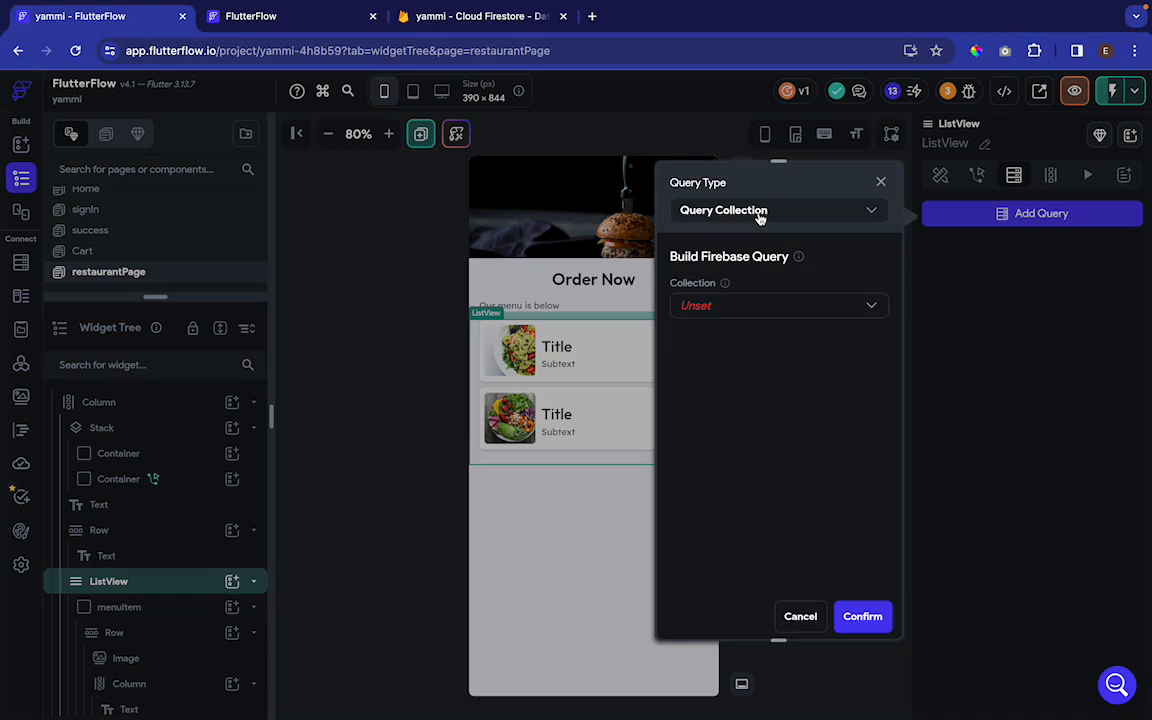
{"action": "left_click", "coordinate": [753, 300]}
{"action": "left_click", "coordinate": [721, 386]}
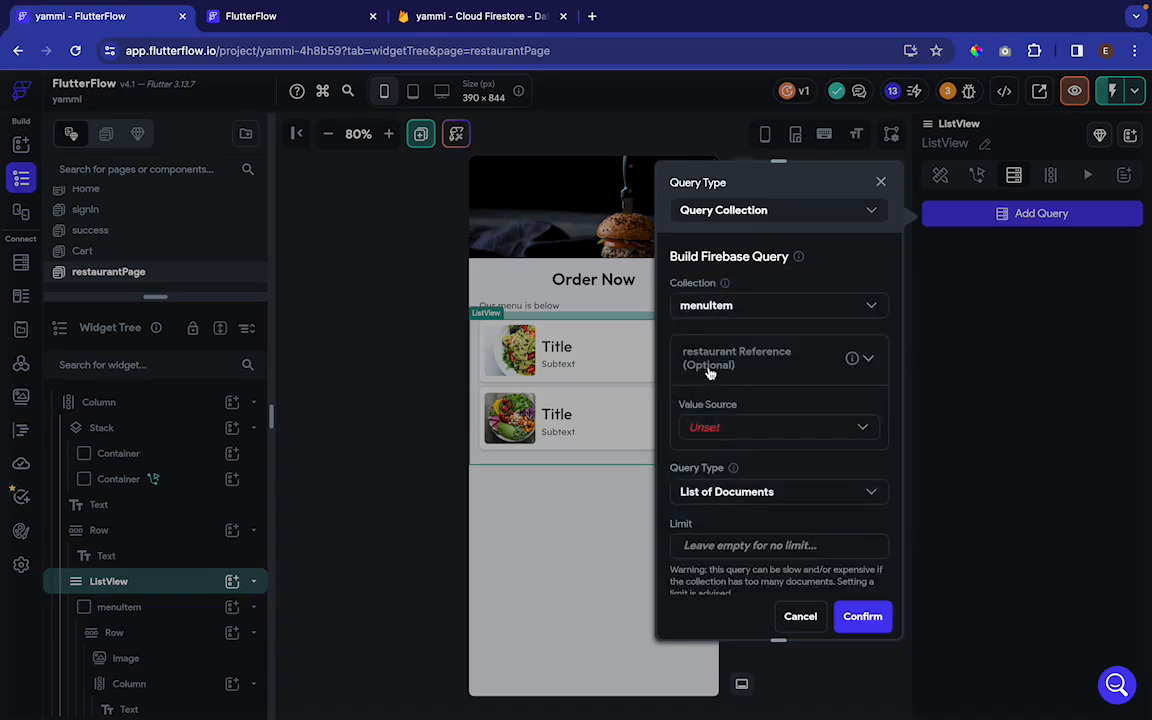
{"action": "scroll", "coordinate": [760, 373], "scroll_direction": "down", "scroll_amount": 1}
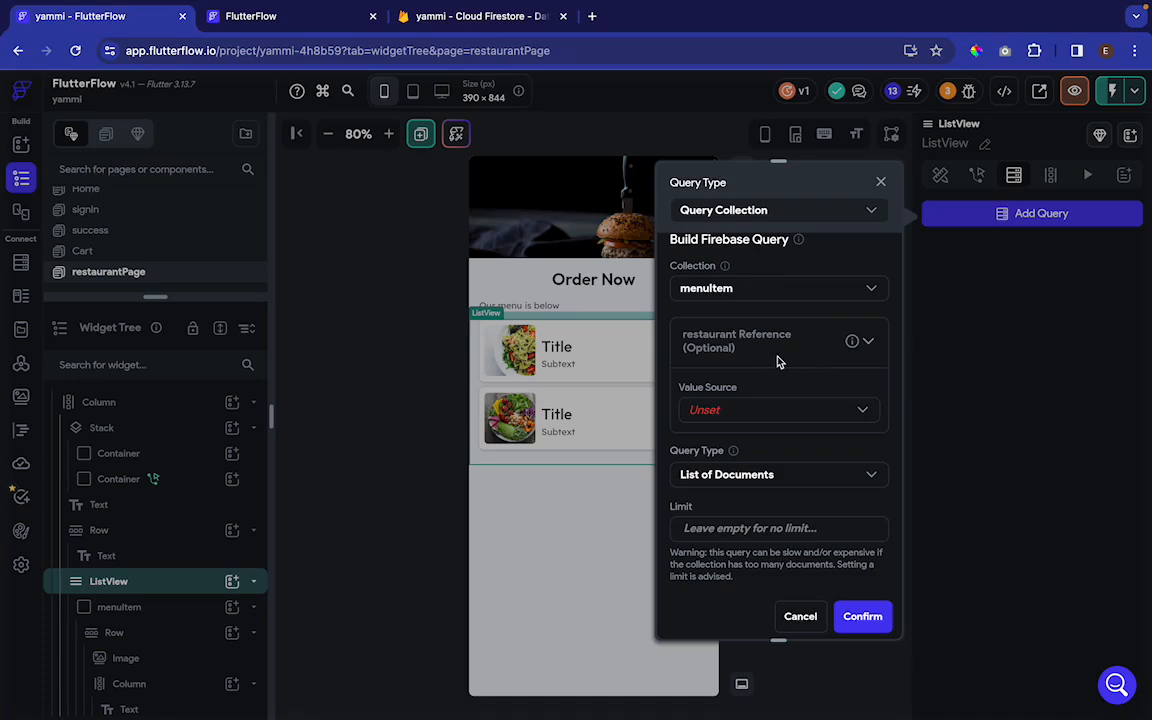
{"action": "scroll", "coordinate": [779, 362], "scroll_direction": "down", "scroll_amount": 1}
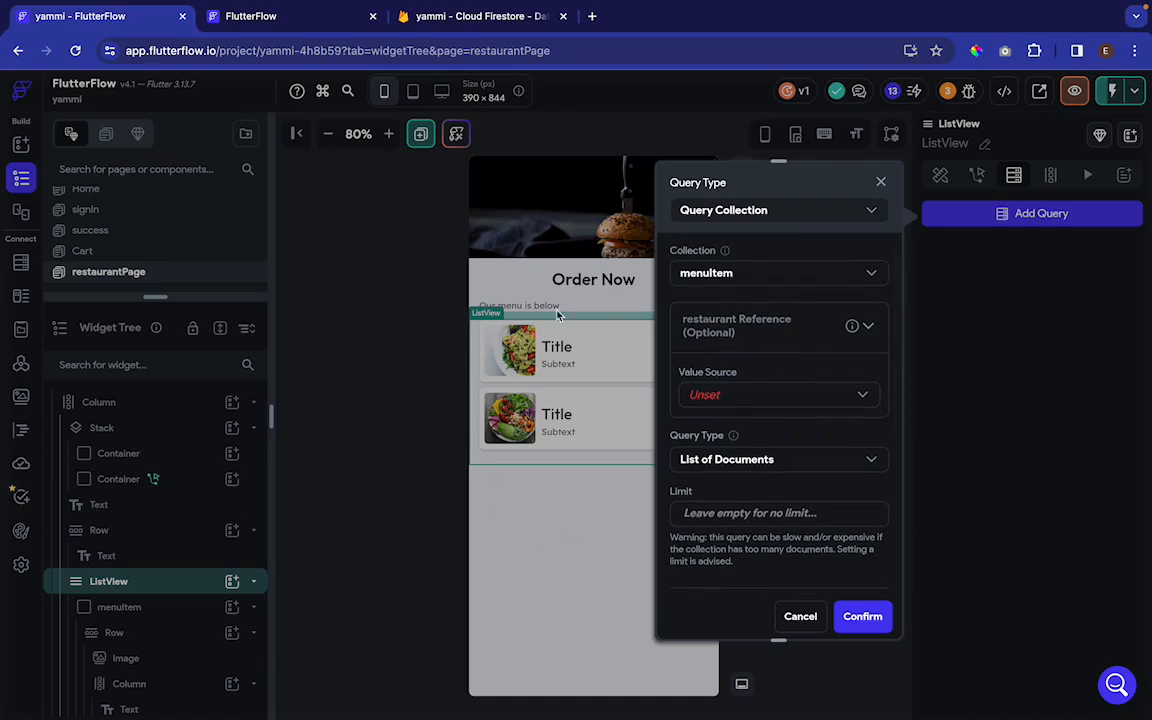
{"action": "left_click", "coordinate": [810, 394]}
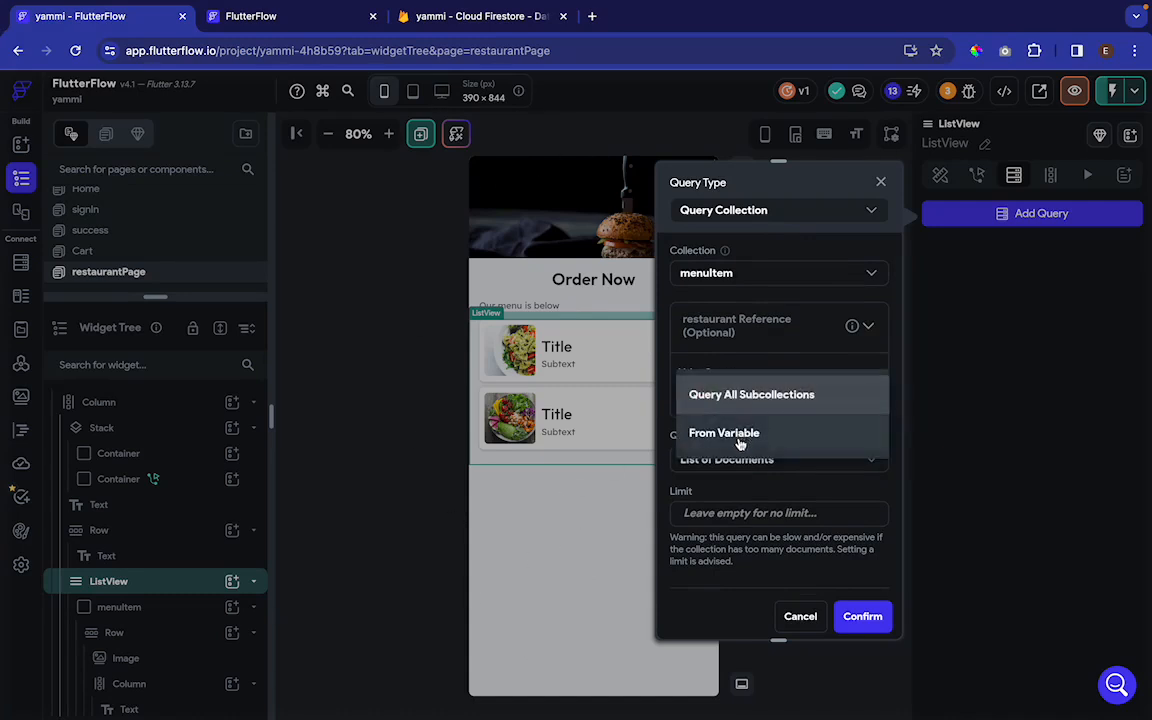
{"action": "left_click", "coordinate": [739, 441]}
{"action": "left_click", "coordinate": [716, 453]}
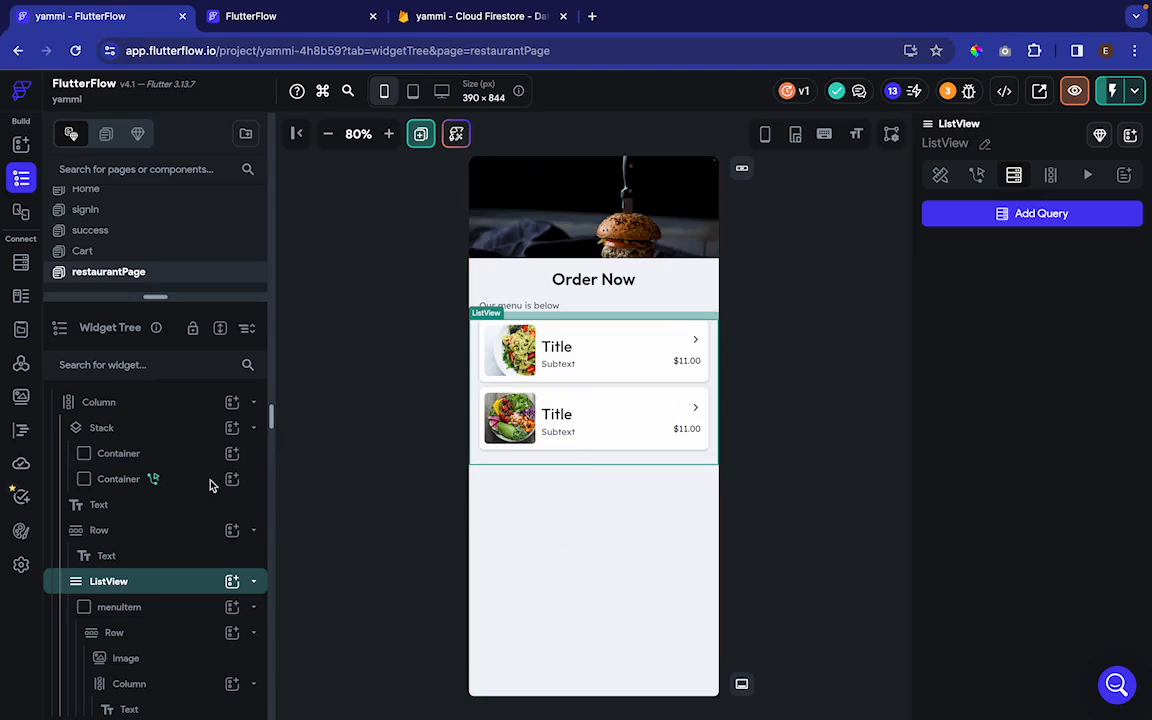
- Add a required page parameter named restaurant to restaurantPage, with type Document and collection type restaurant
{"action": "scroll", "coordinate": [172, 465], "scroll_direction": "up", "scroll_amount": 1}
{"action": "left_click", "coordinate": [130, 403]}
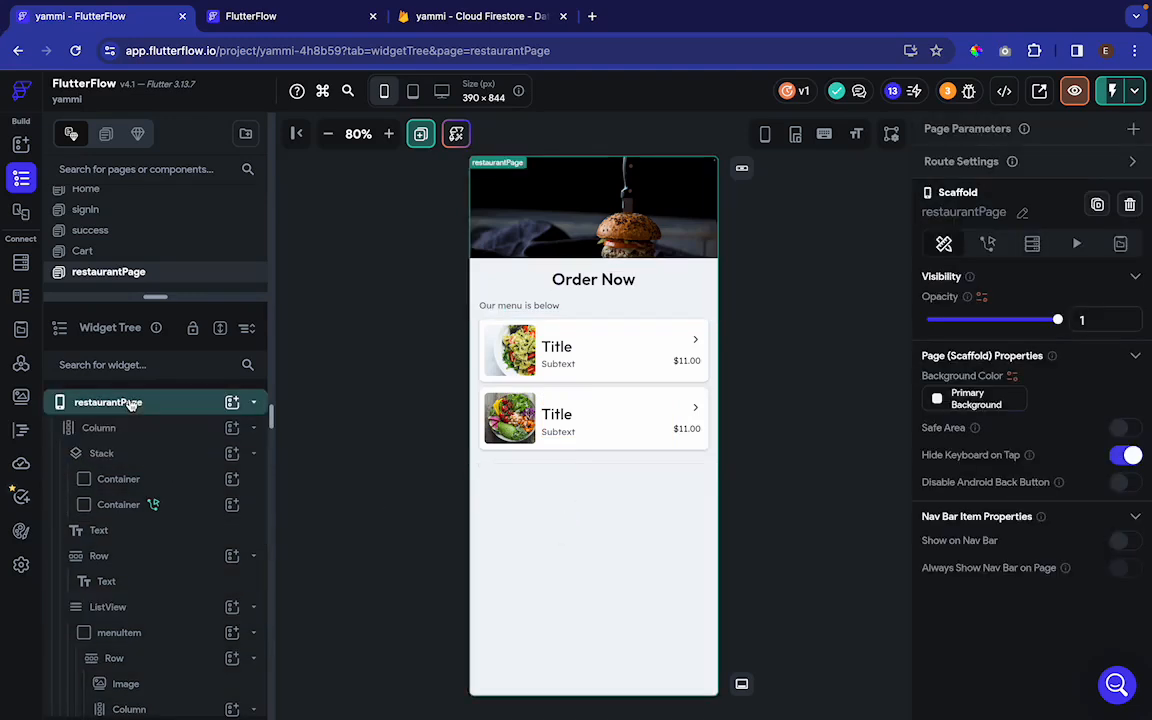
{"action": "left_click", "coordinate": [1137, 129]}
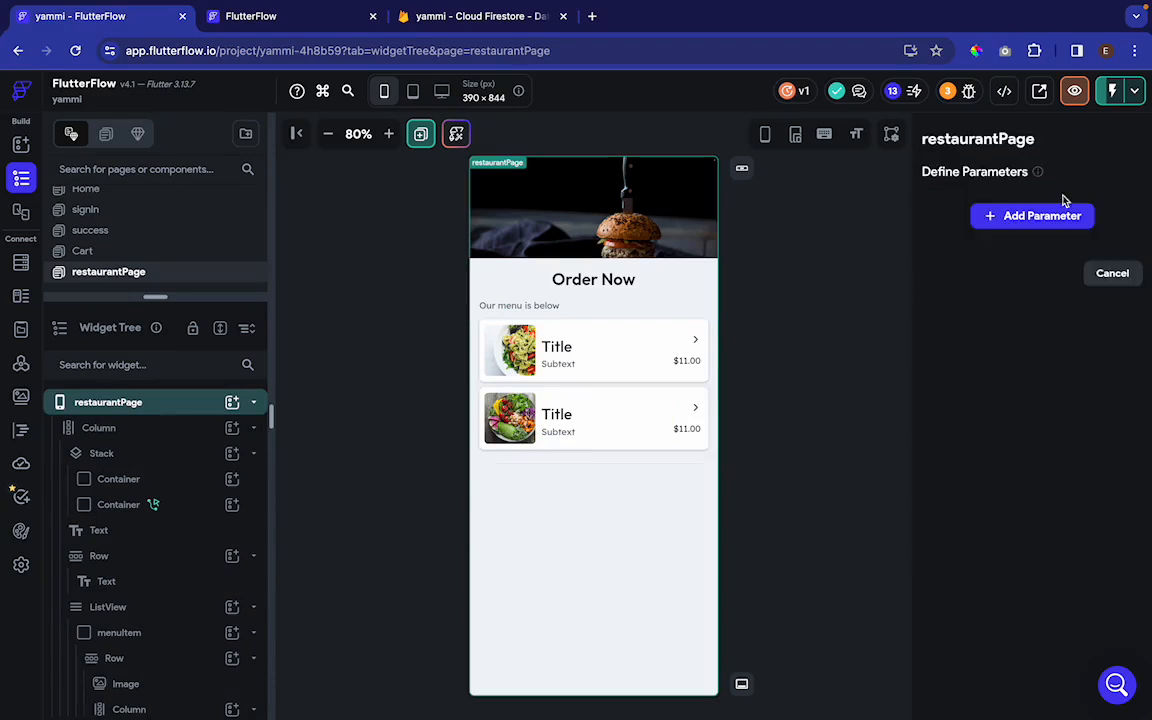
{"action": "left_click", "coordinate": [1036, 216]}
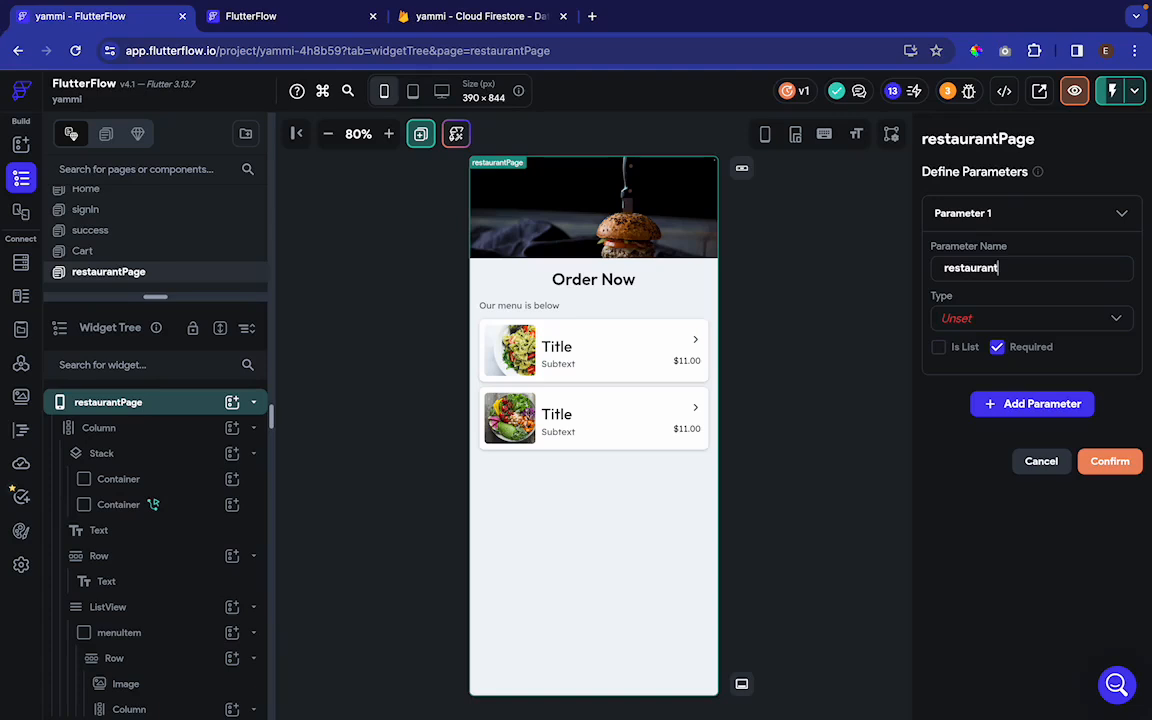
{"action": "left_click", "coordinate": [1013, 320]}
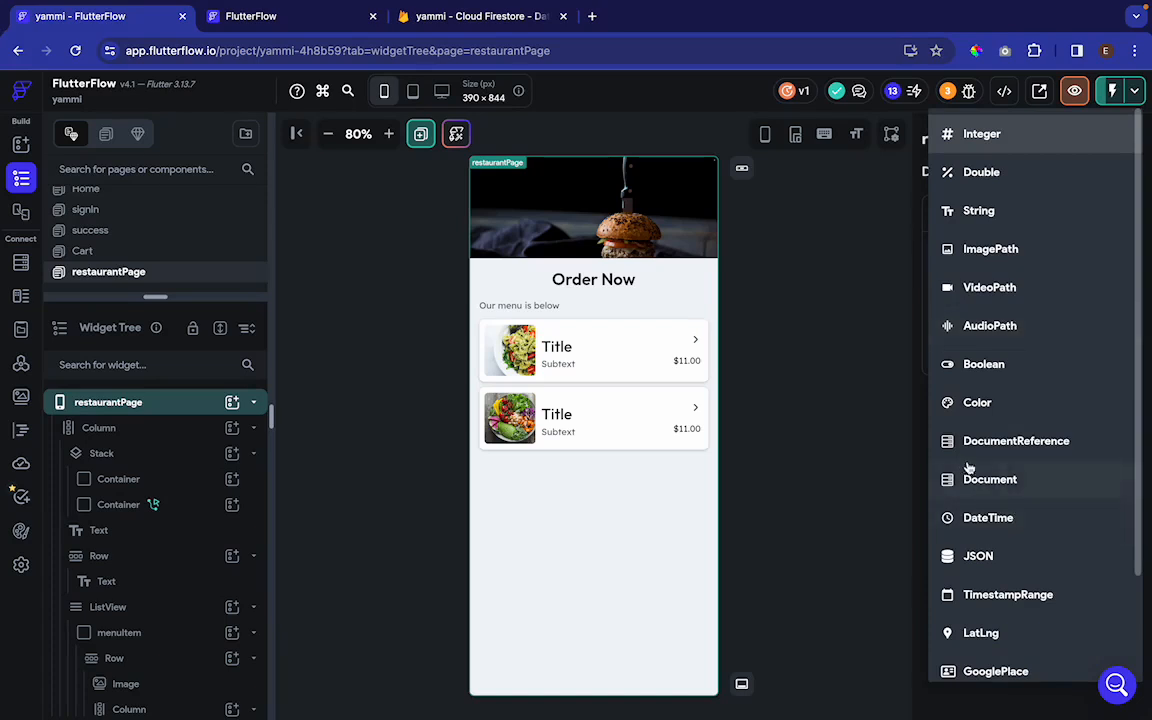
{"action": "left_click", "coordinate": [1023, 481]}
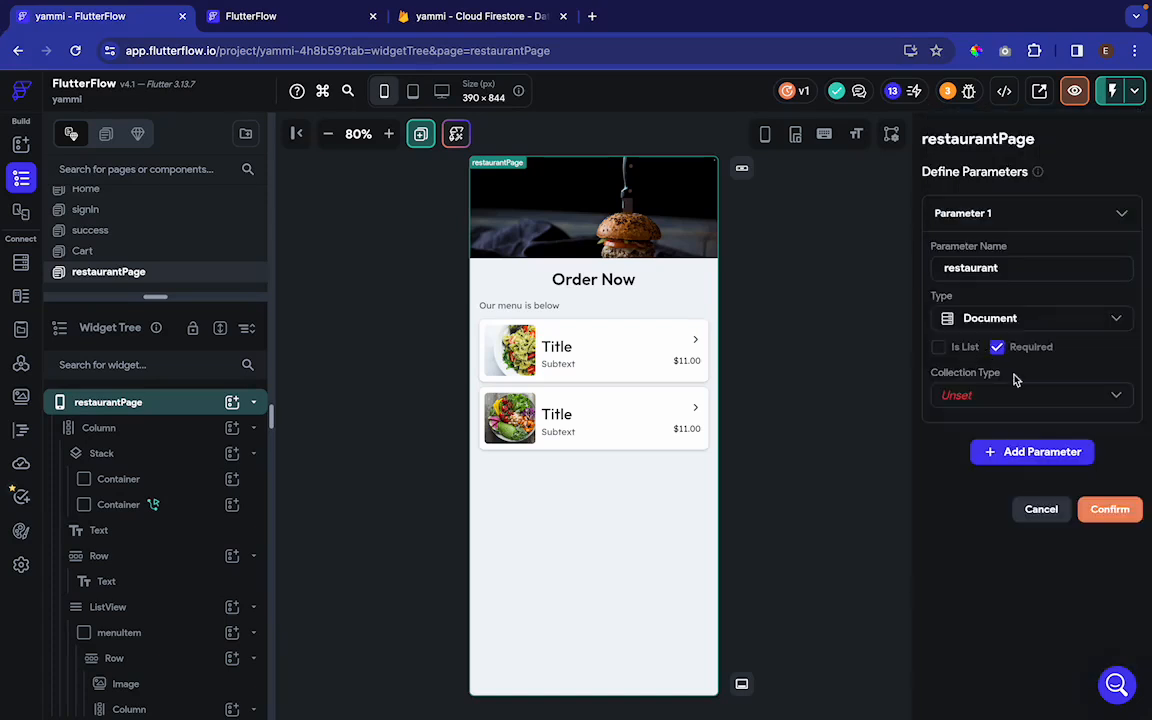
{"action": "left_click", "coordinate": [1016, 398]}
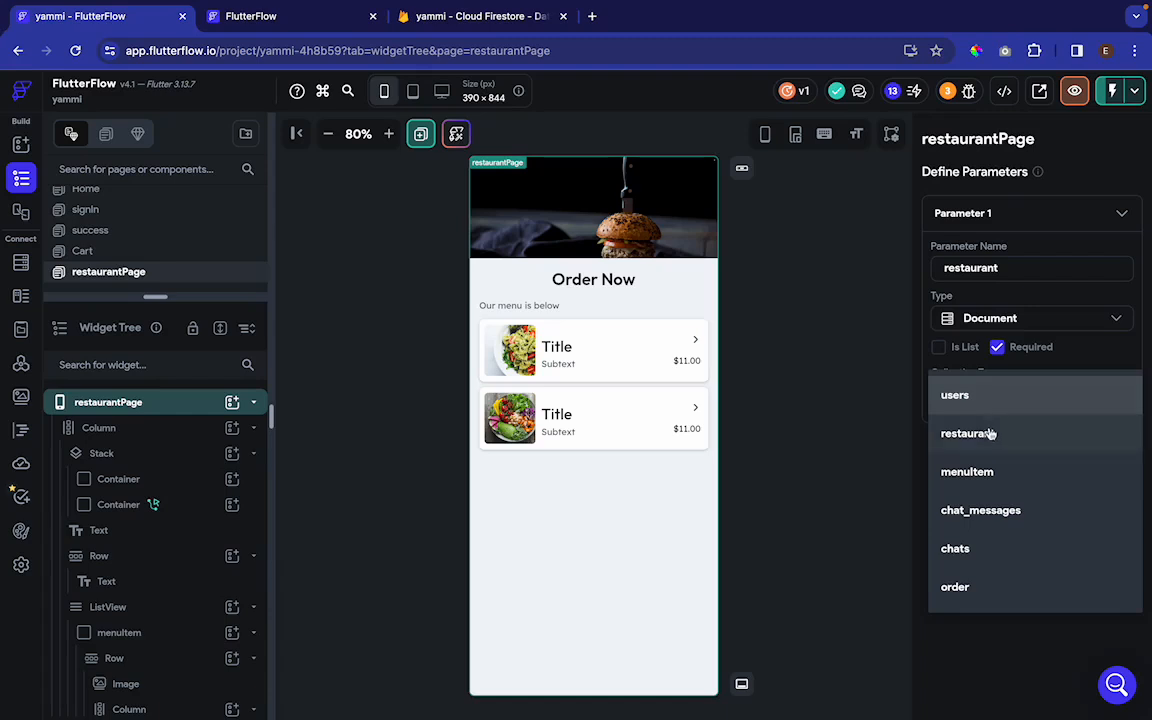
{"action": "left_click", "coordinate": [988, 434]}
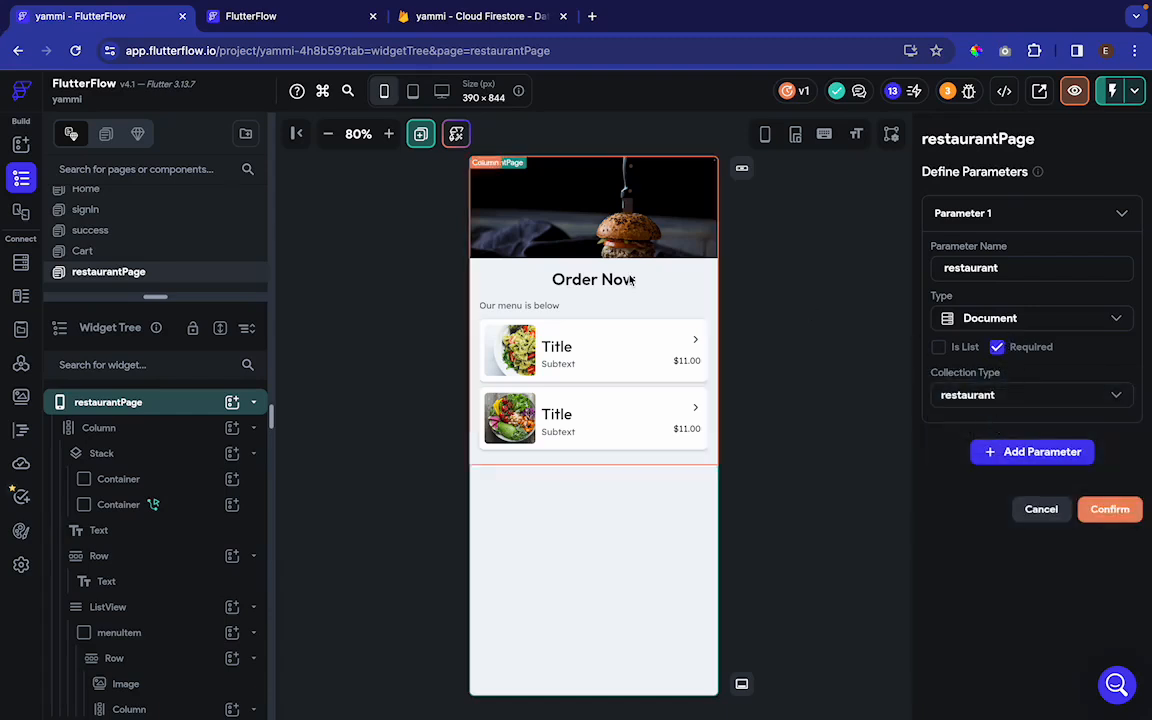
{"action": "left_click", "coordinate": [1106, 510]}
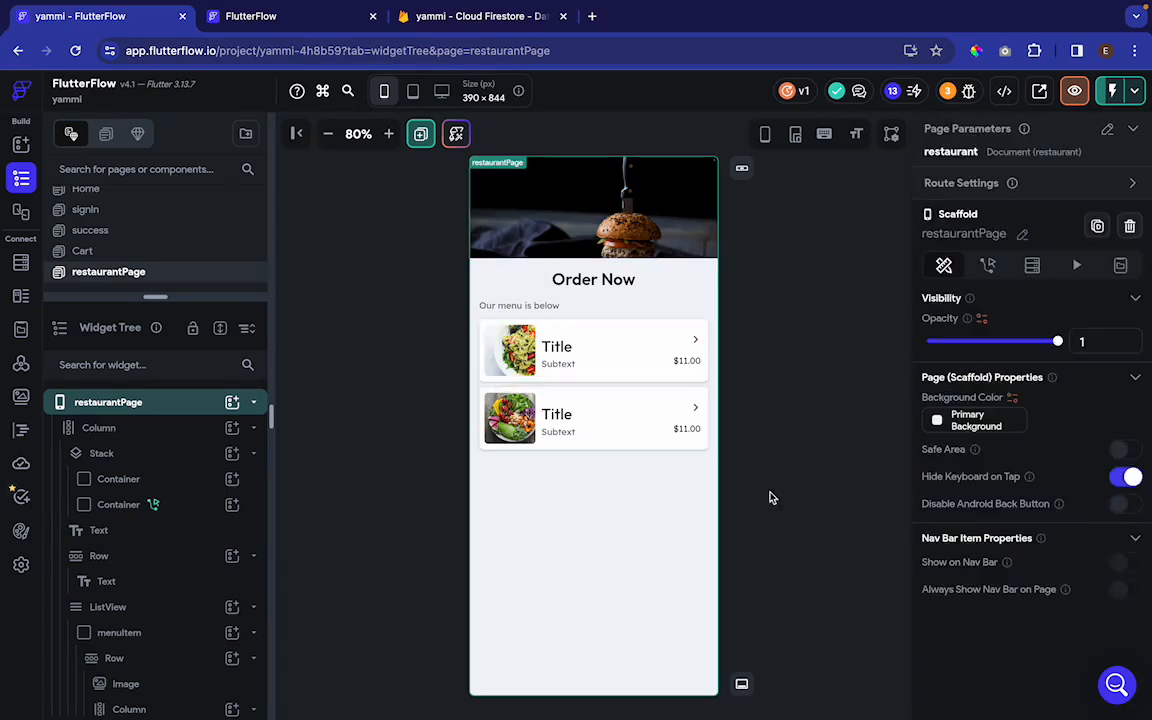
- Start a backend query on the menu ListView as a Query Collection of the menuItem collection
{"action": "left_click", "coordinate": [476, 397]}
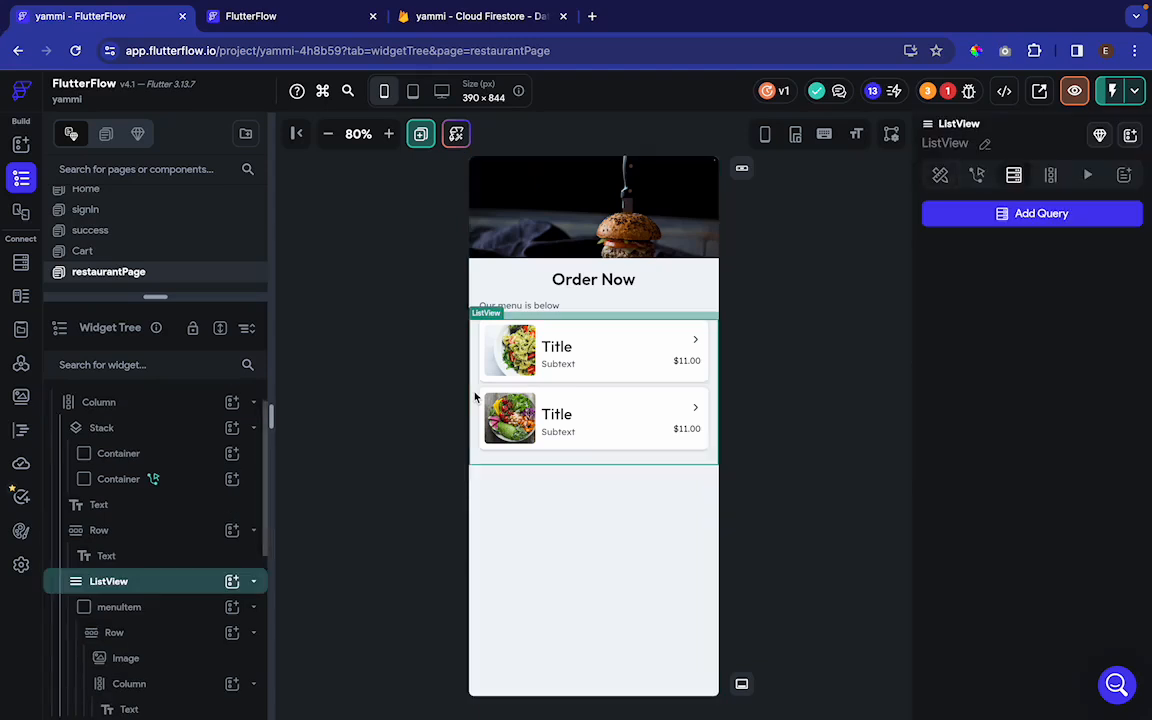
{"action": "left_click", "coordinate": [1050, 216]}
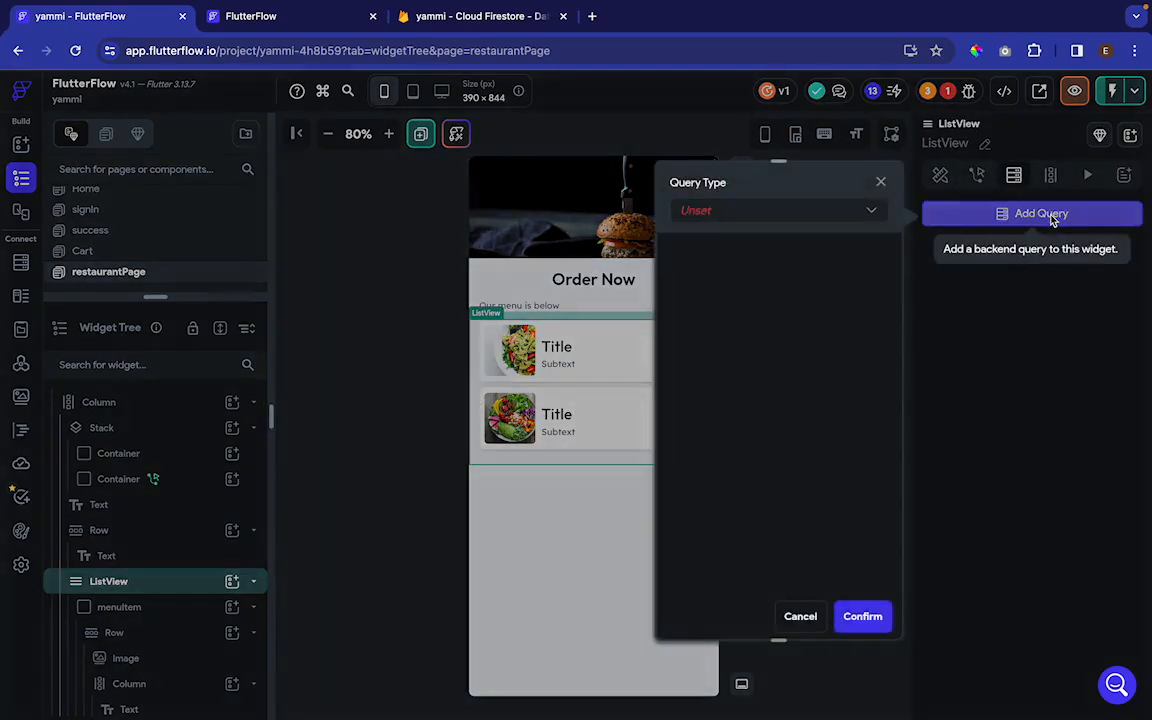
{"action": "left_click", "coordinate": [823, 219]}
{"action": "left_click", "coordinate": [757, 211]}
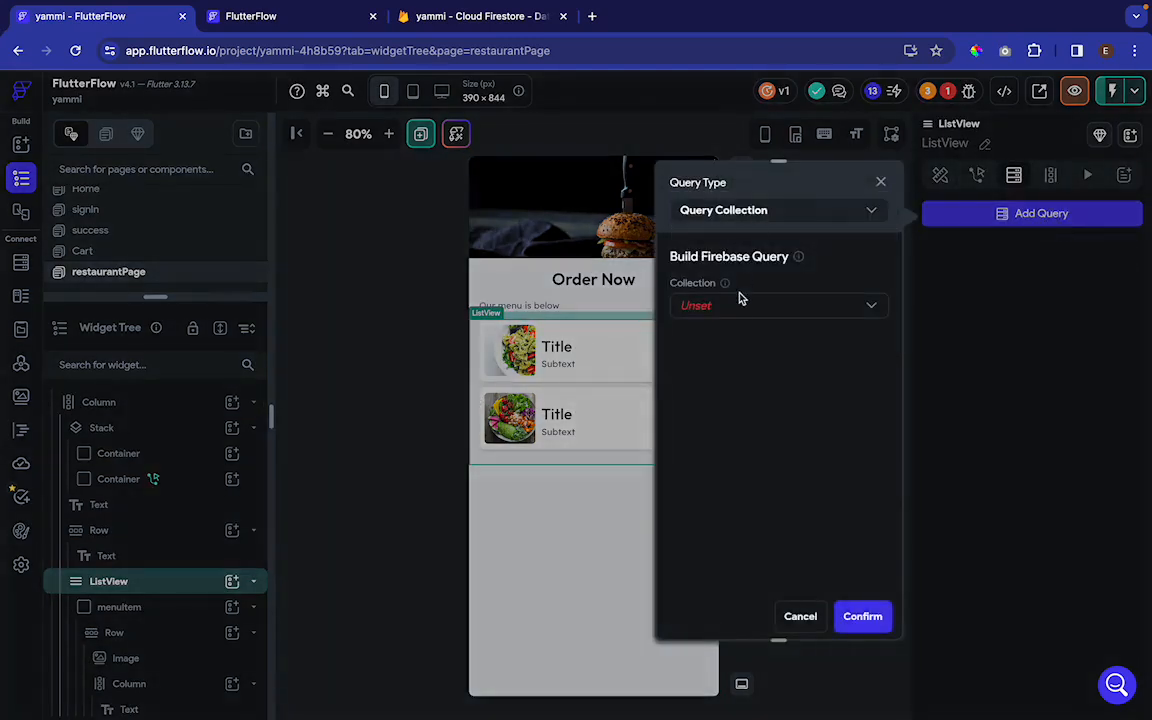
{"action": "left_click", "coordinate": [738, 303]}
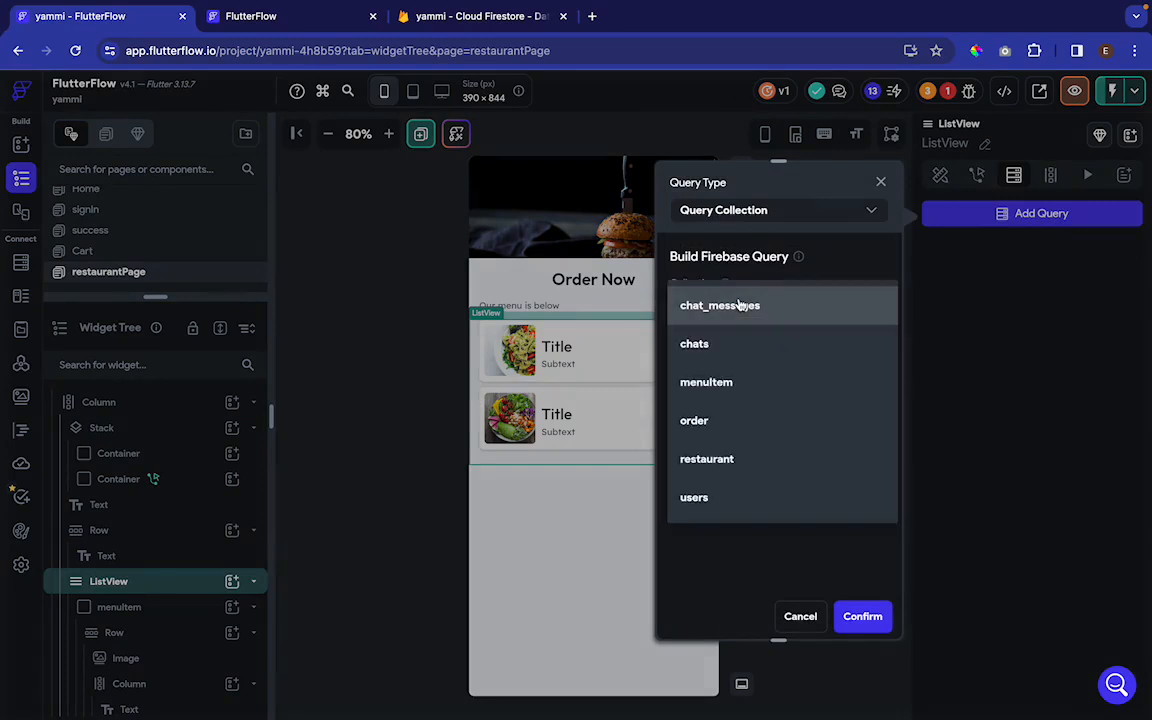
{"action": "left_click", "coordinate": [736, 383]}
{"action": "scroll", "coordinate": [737, 383], "scroll_direction": "down", "scroll_amount": 1}
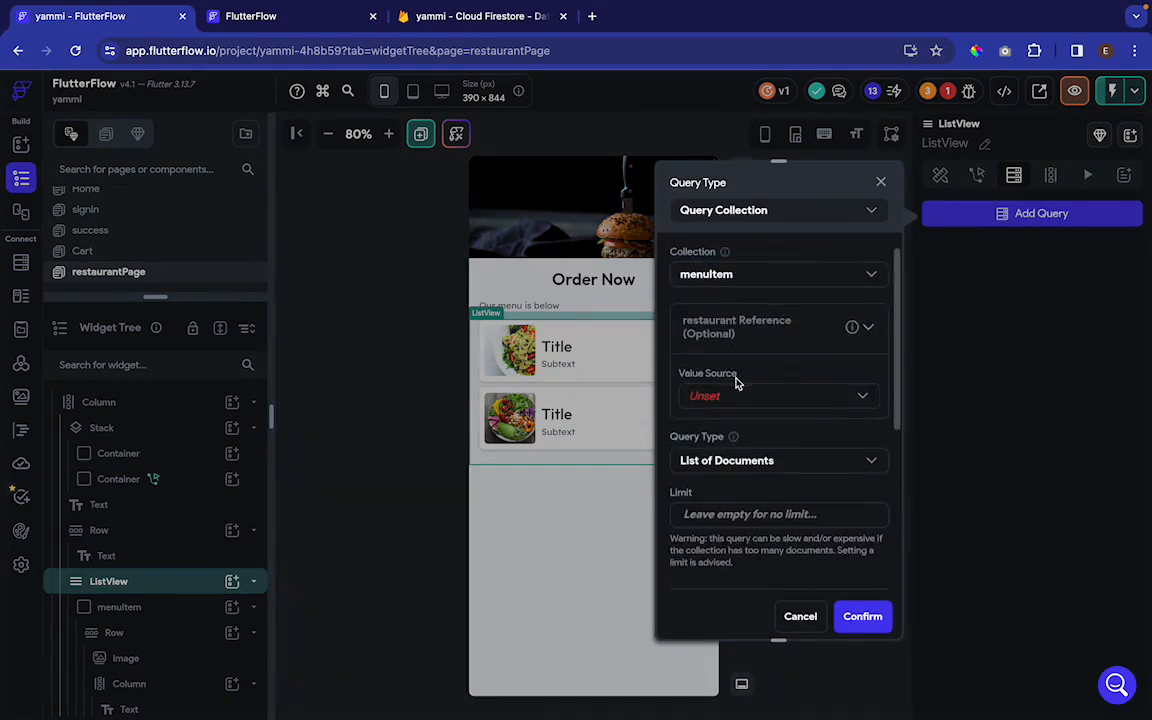
- Set the query's restaurant reference source to From Variable, using the restaurant page parameter as its value
{"action": "left_click", "coordinate": [740, 398]}
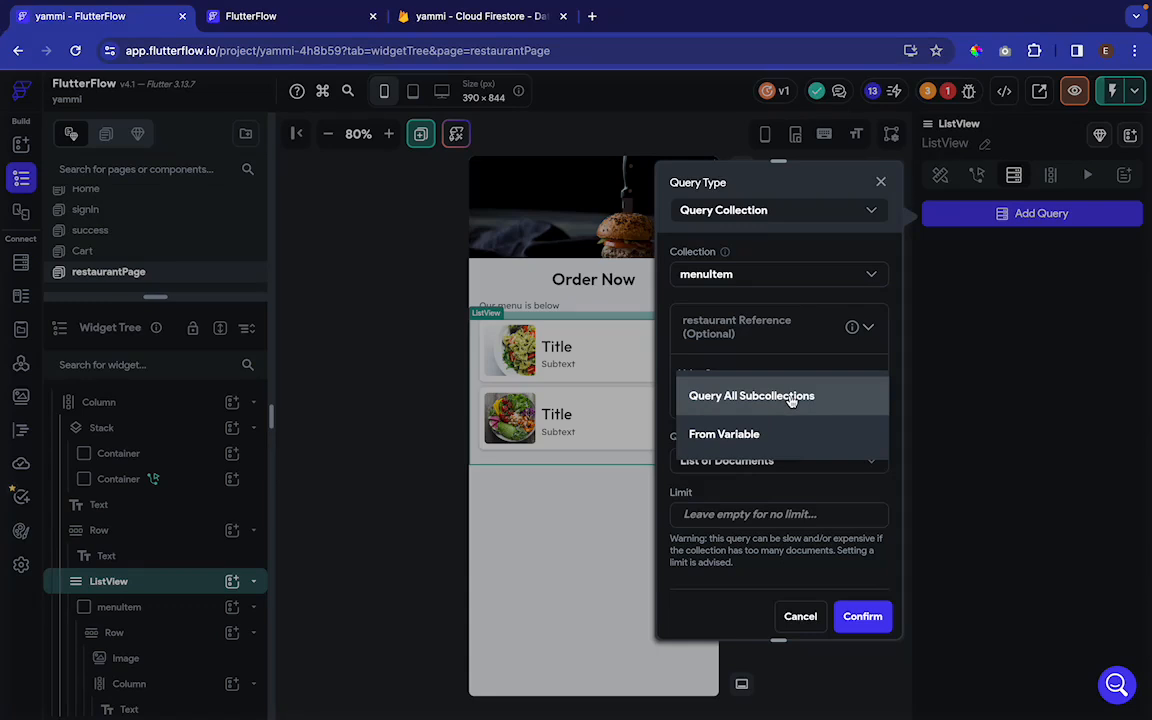
{"action": "left_click", "coordinate": [735, 435]}
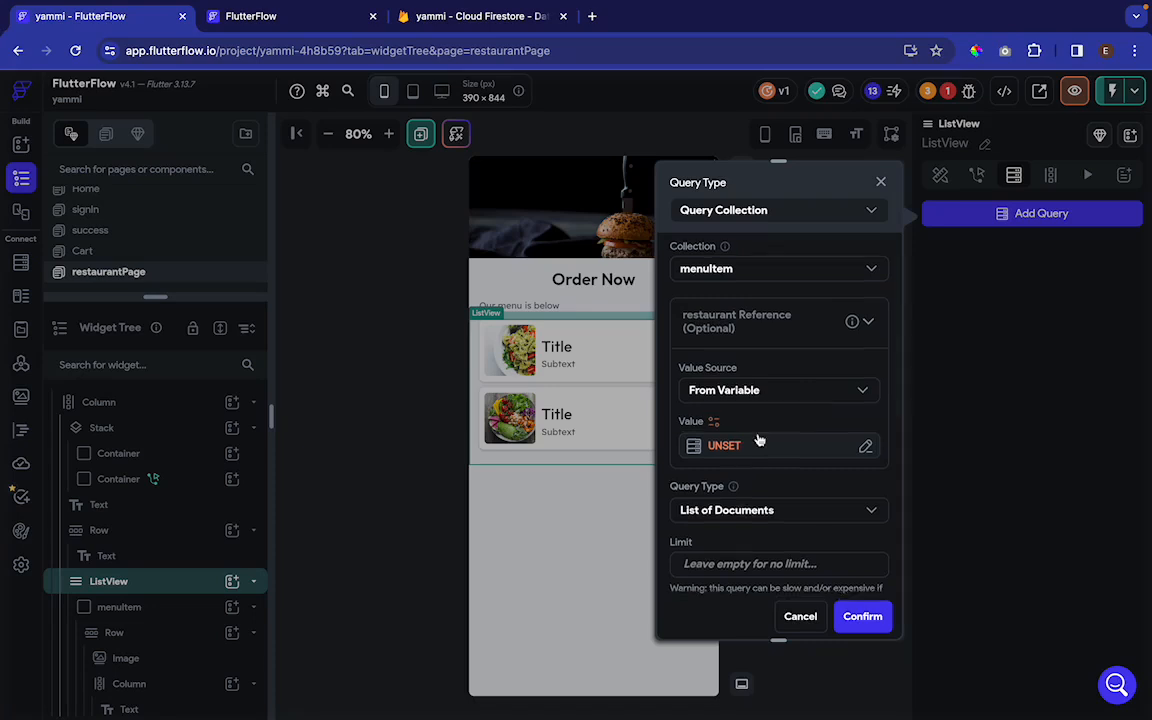
{"action": "scroll", "coordinate": [758, 440], "scroll_direction": "down", "scroll_amount": 1}
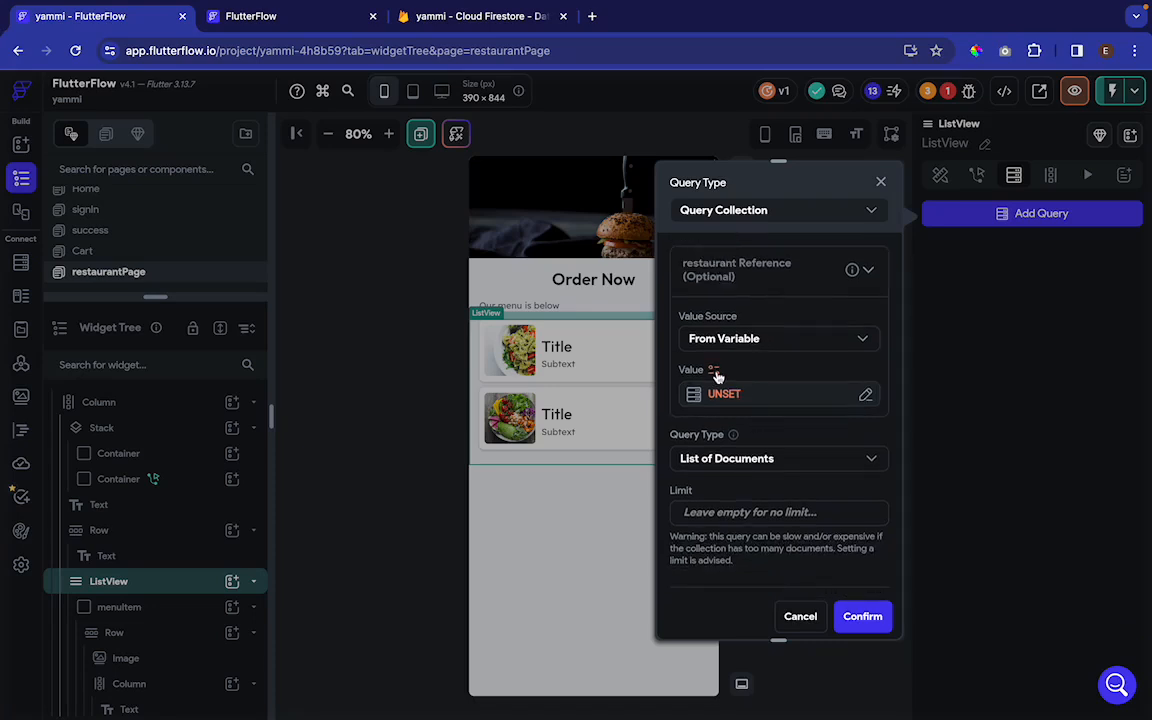
{"action": "left_click", "coordinate": [718, 388]}
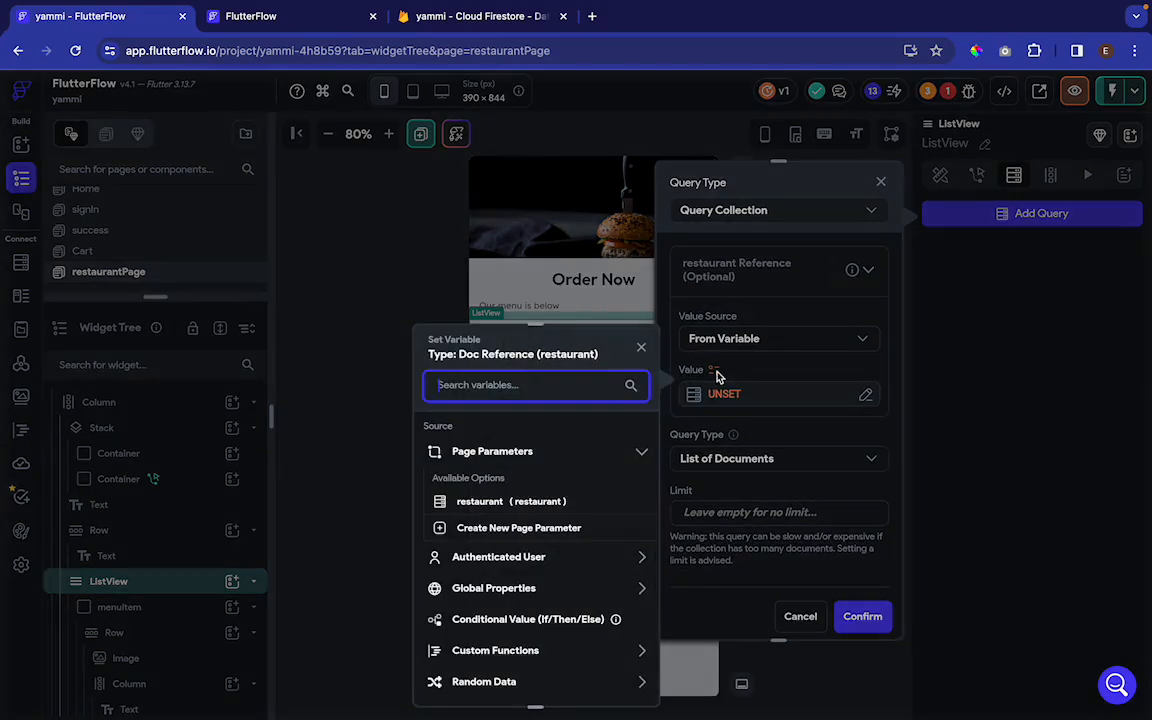
{"action": "left_click", "coordinate": [607, 452]}
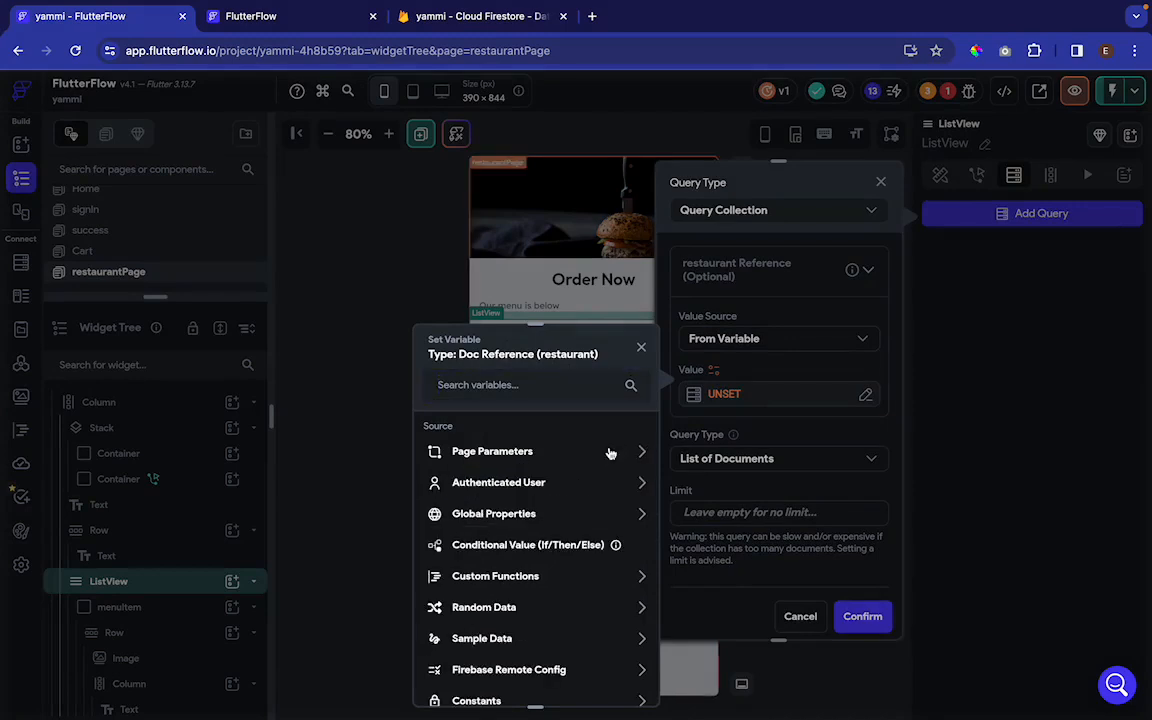
{"action": "left_click", "coordinate": [573, 452]}
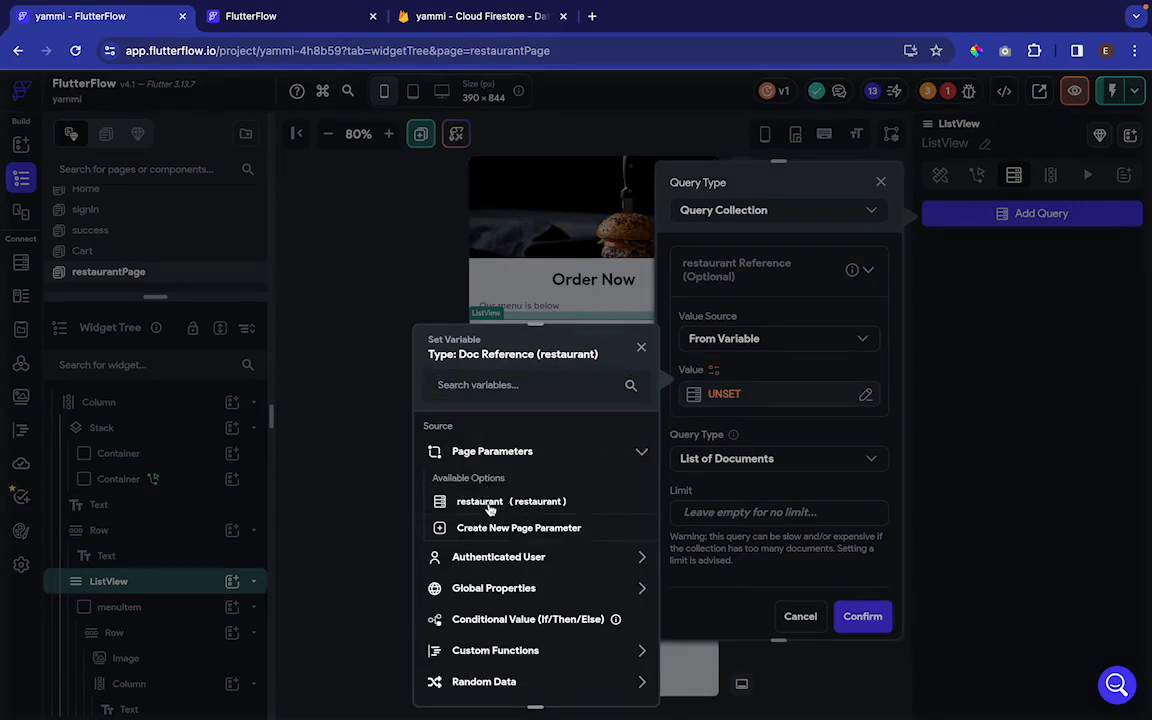
{"action": "left_click", "coordinate": [491, 505]}
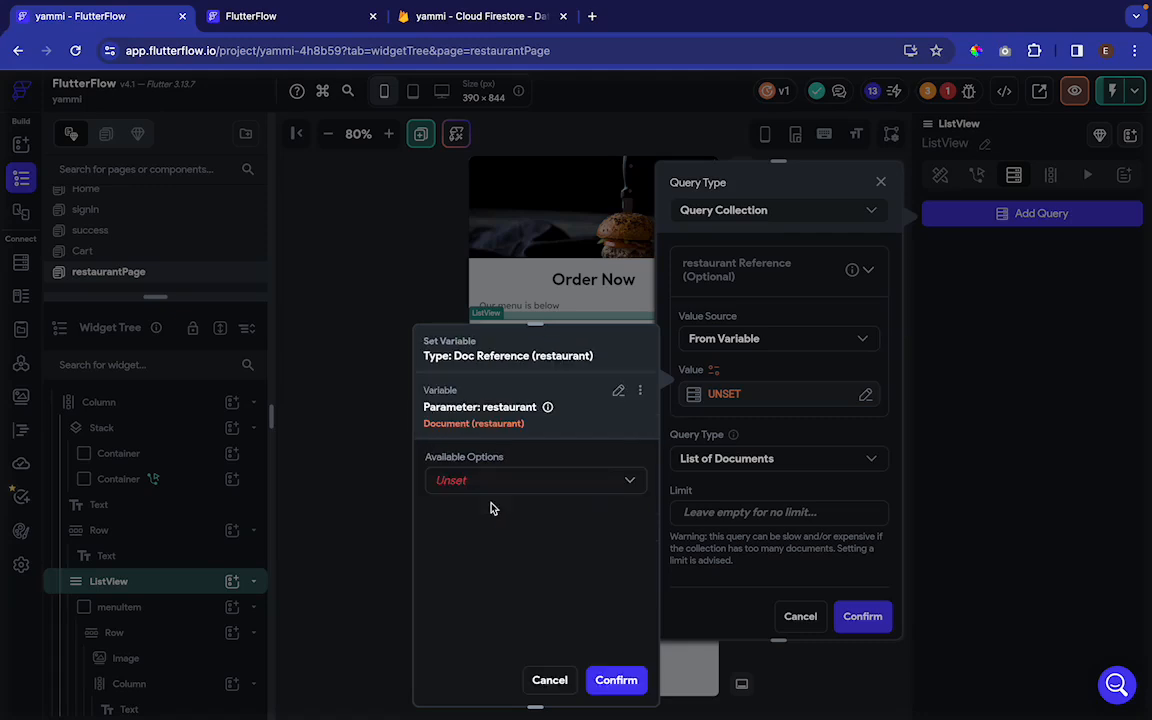
- Use Get Document Property with Reference for the restaurant parameter and create the ListView's backend query
{"action": "left_click", "coordinate": [511, 488]}
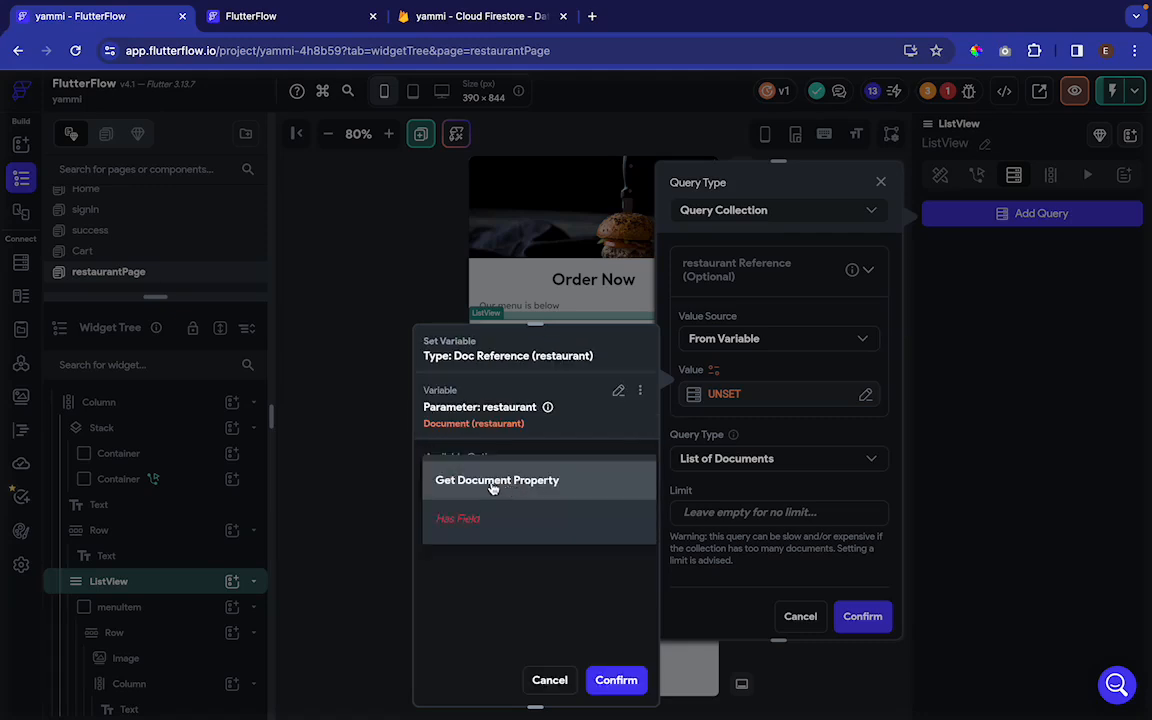
{"action": "left_click", "coordinate": [490, 481]}
{"action": "left_click", "coordinate": [509, 538]}
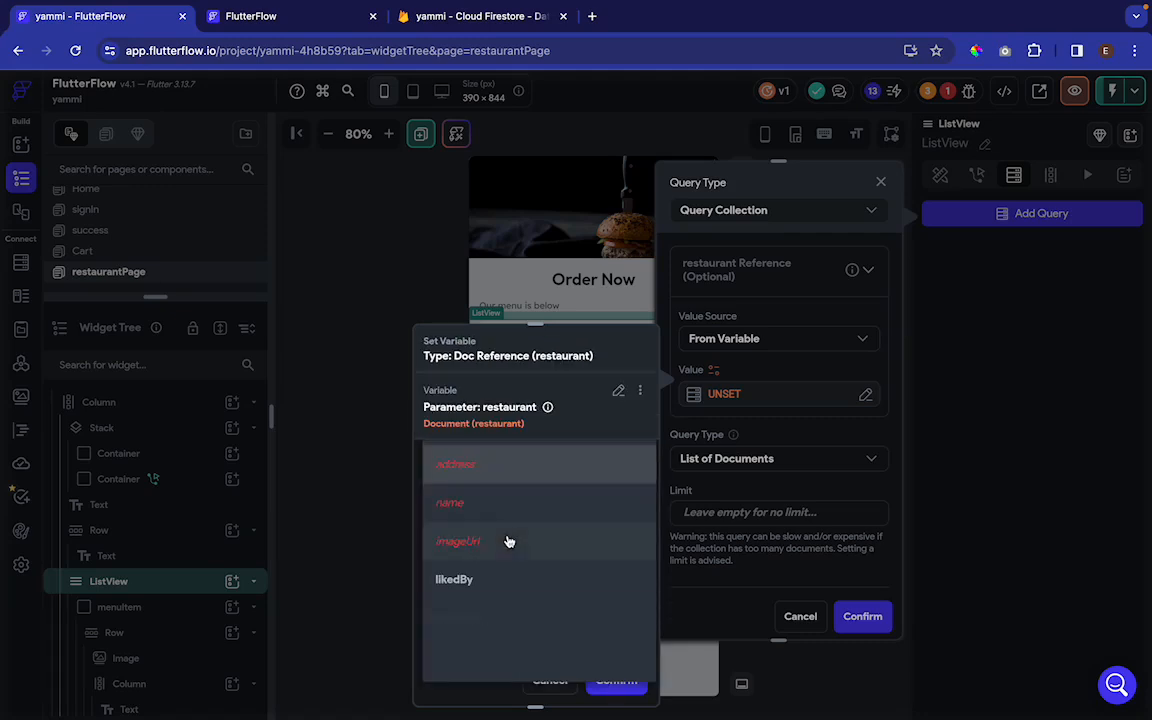
{"action": "left_click", "coordinate": [481, 618]}
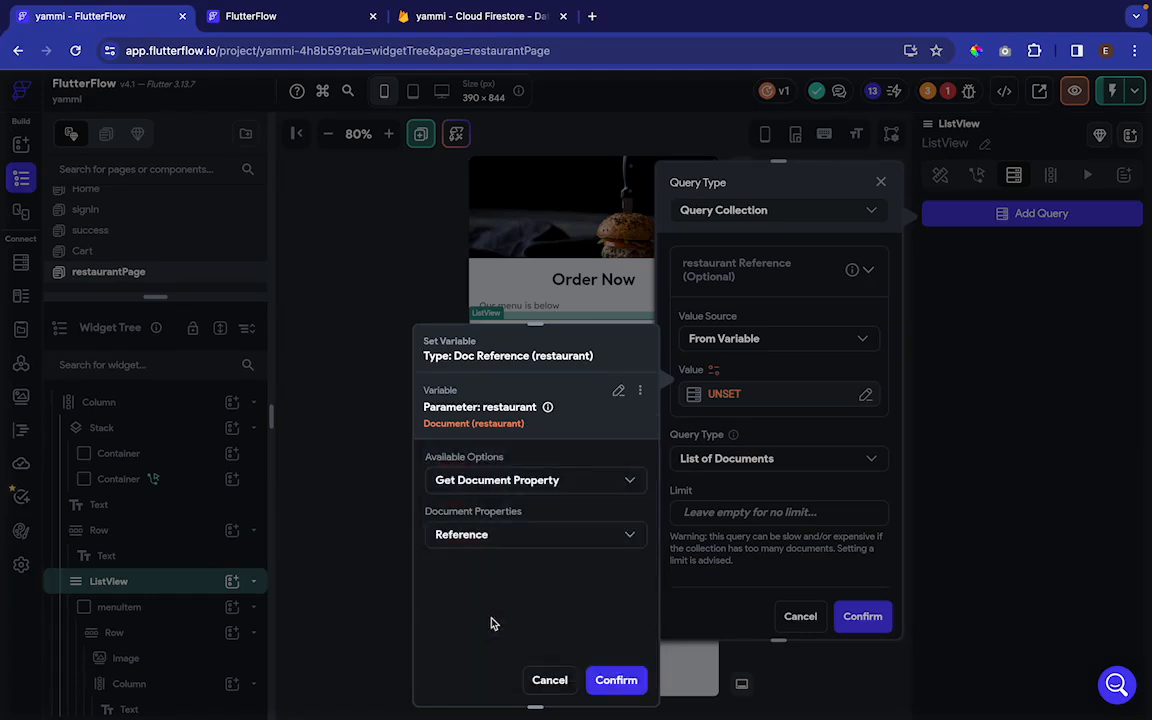
{"action": "left_click", "coordinate": [612, 681]}
{"action": "left_click", "coordinate": [876, 619]}
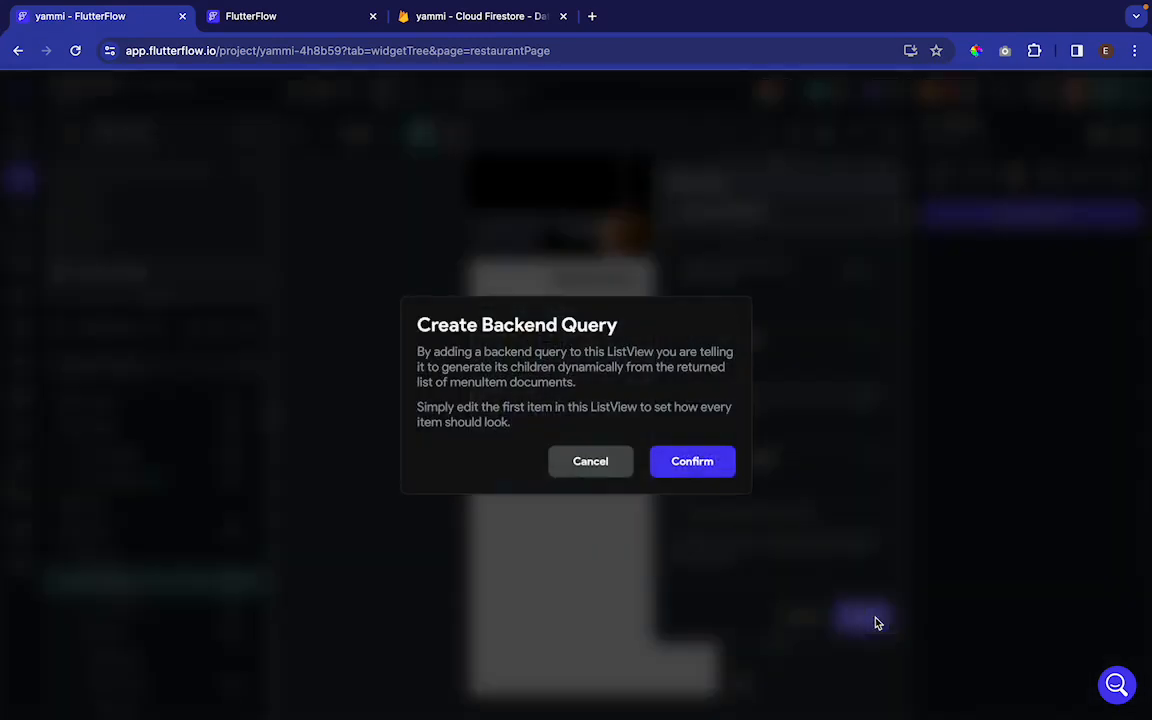
{"action": "left_click", "coordinate": [709, 468]}
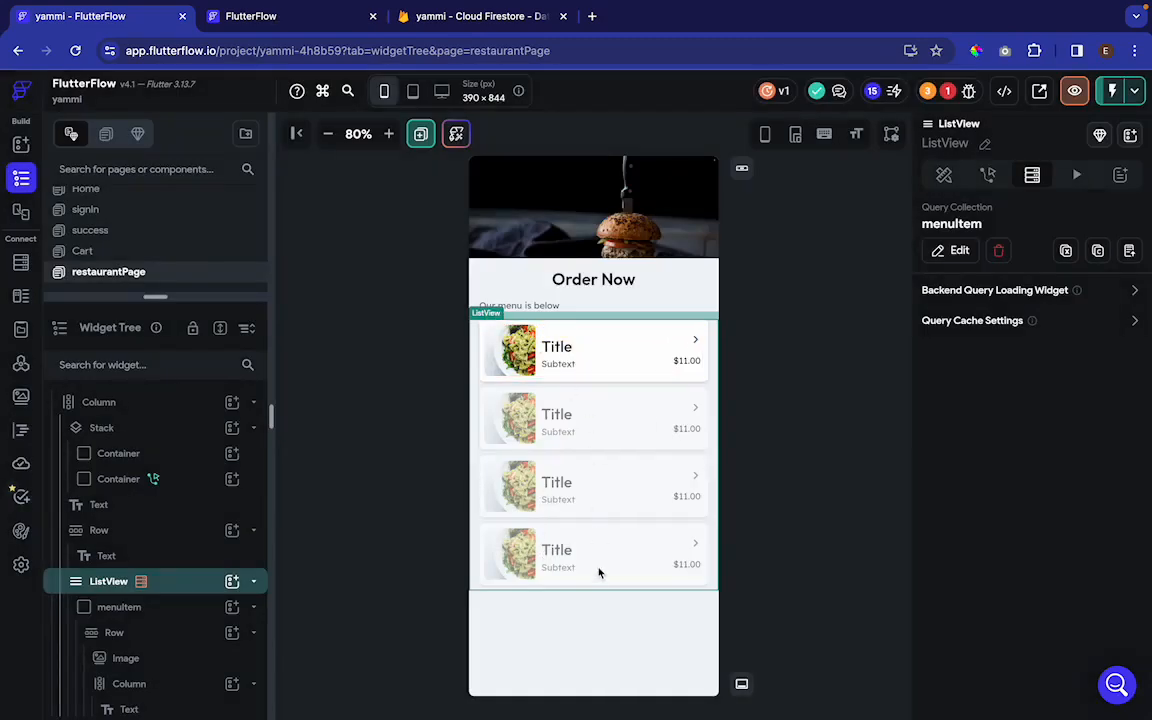
- Bind the first menu item's image path to the coverImage field of the menuItem Document
{"action": "left_click", "coordinate": [503, 362]}
{"action": "scroll", "coordinate": [990, 320], "scroll_direction": "down", "scroll_amount": 5}
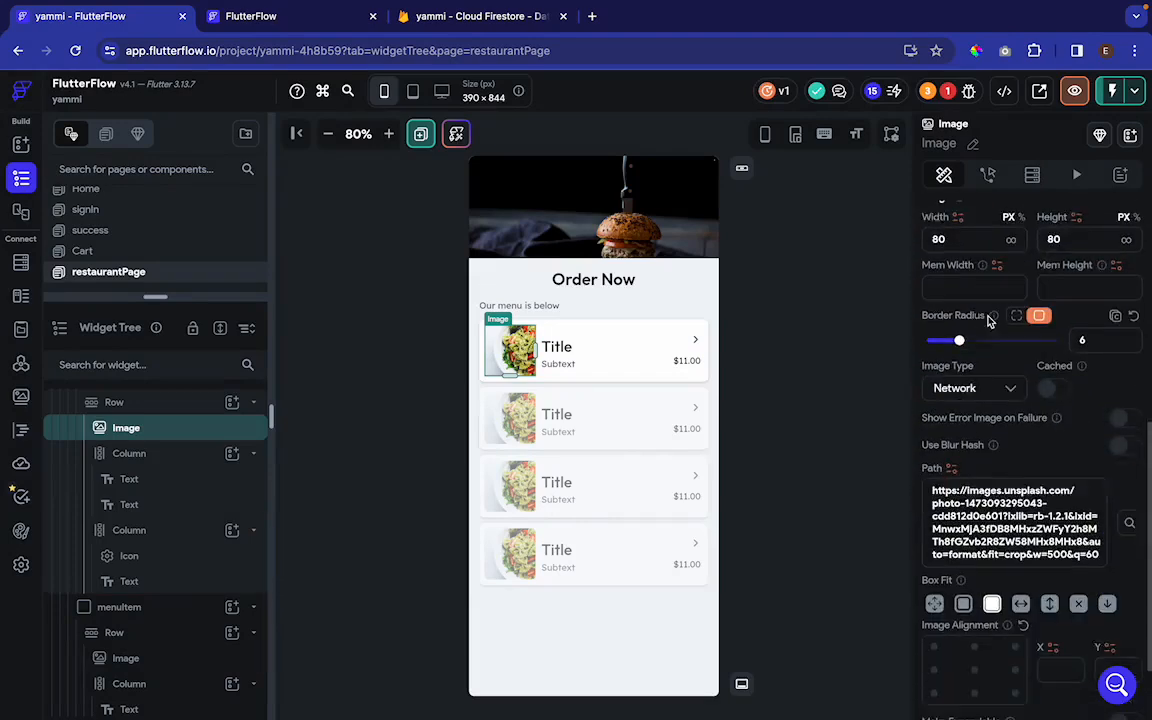
{"action": "scroll", "coordinate": [990, 320], "scroll_direction": "down", "scroll_amount": 2}
{"action": "left_click", "coordinate": [951, 365]}
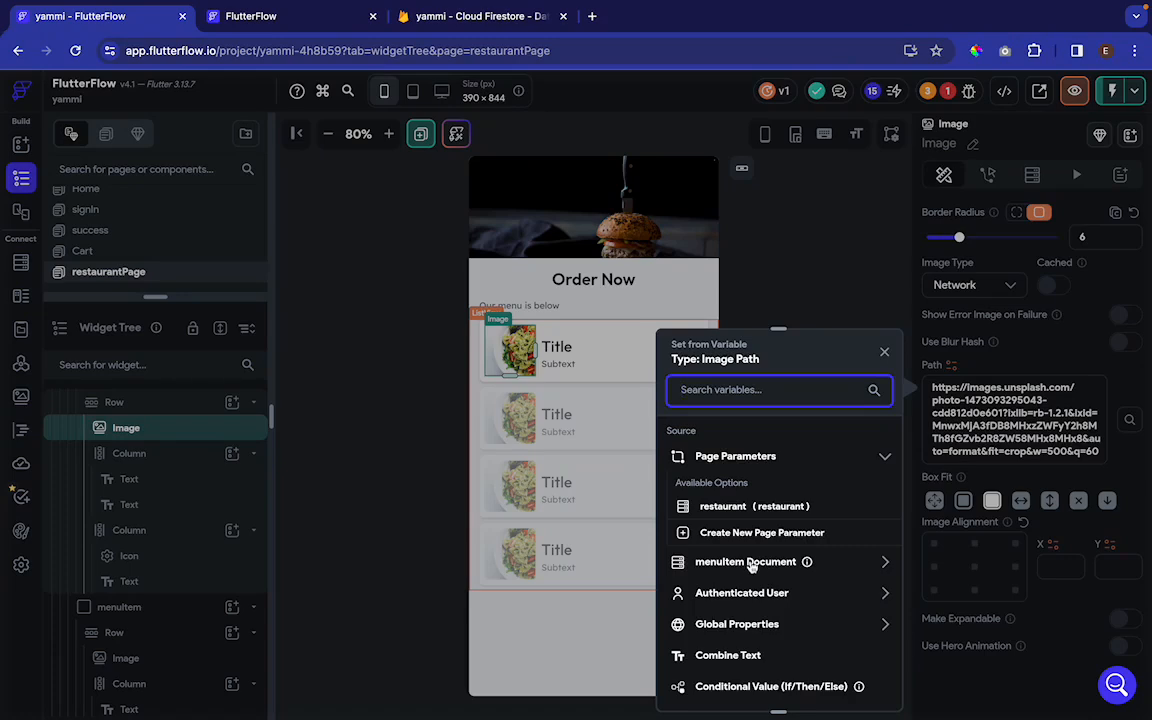
{"action": "left_click", "coordinate": [752, 563]}
{"action": "scroll", "coordinate": [751, 555], "scroll_direction": "down", "scroll_amount": 3}
{"action": "left_click", "coordinate": [727, 572]}
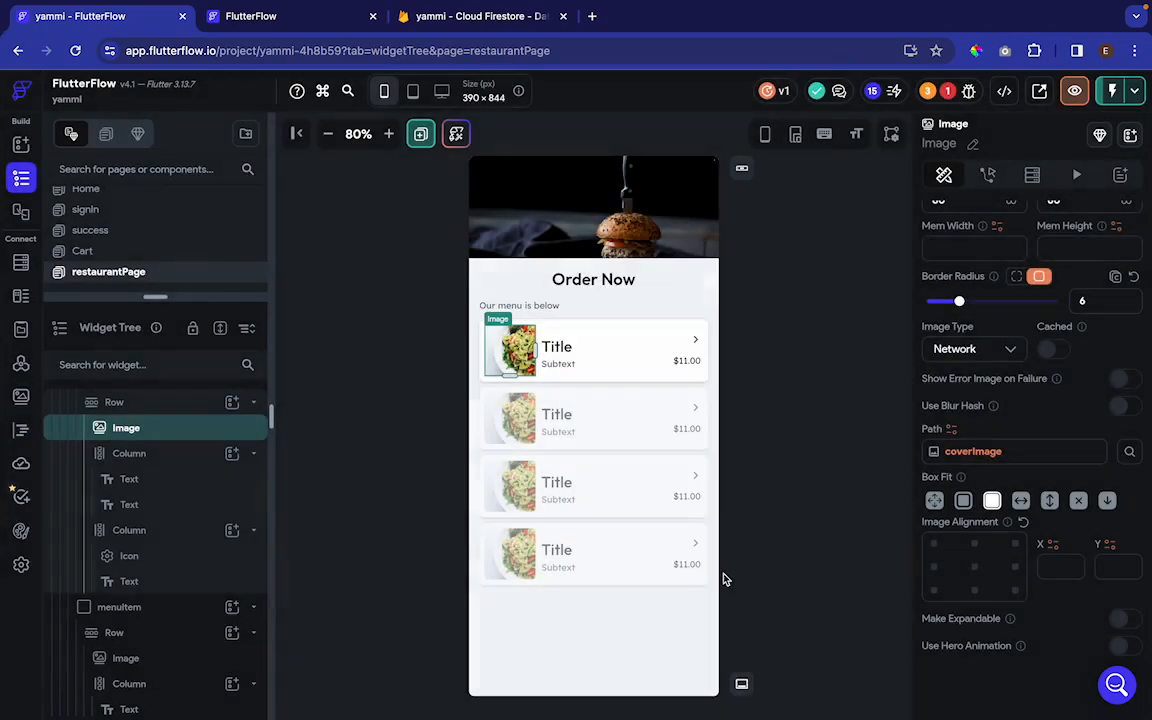
- Bind the first menu item's Title text to the name field of the menuItem Document
{"action": "left_click", "coordinate": [557, 347]}
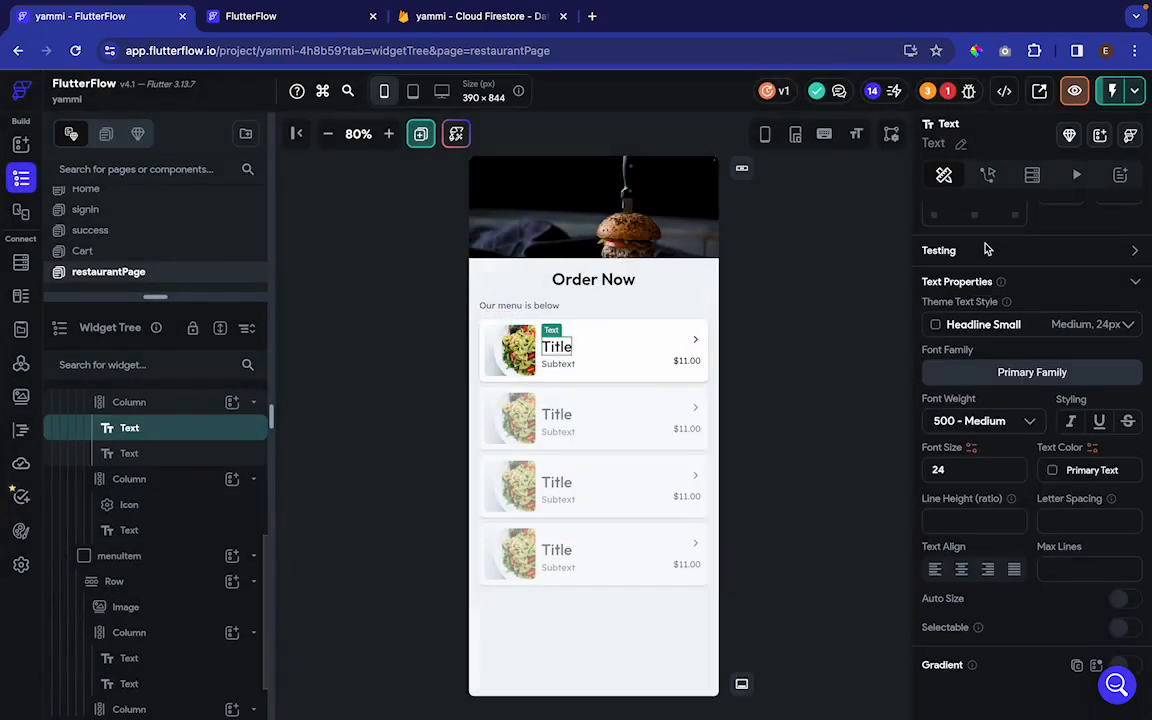
{"action": "scroll", "coordinate": [985, 248], "scroll_direction": "up", "scroll_amount": 5}
{"action": "left_click", "coordinate": [950, 273]}
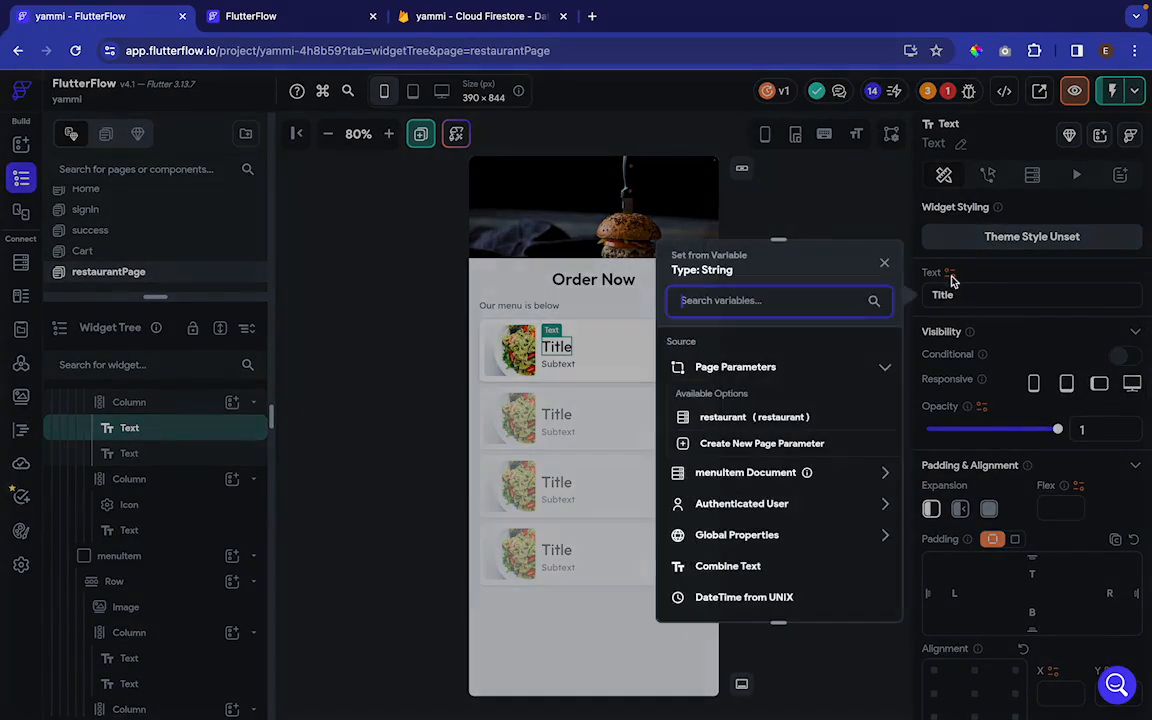
{"action": "left_click", "coordinate": [746, 472]}
{"action": "scroll", "coordinate": [746, 475], "scroll_direction": "down", "scroll_amount": 1}
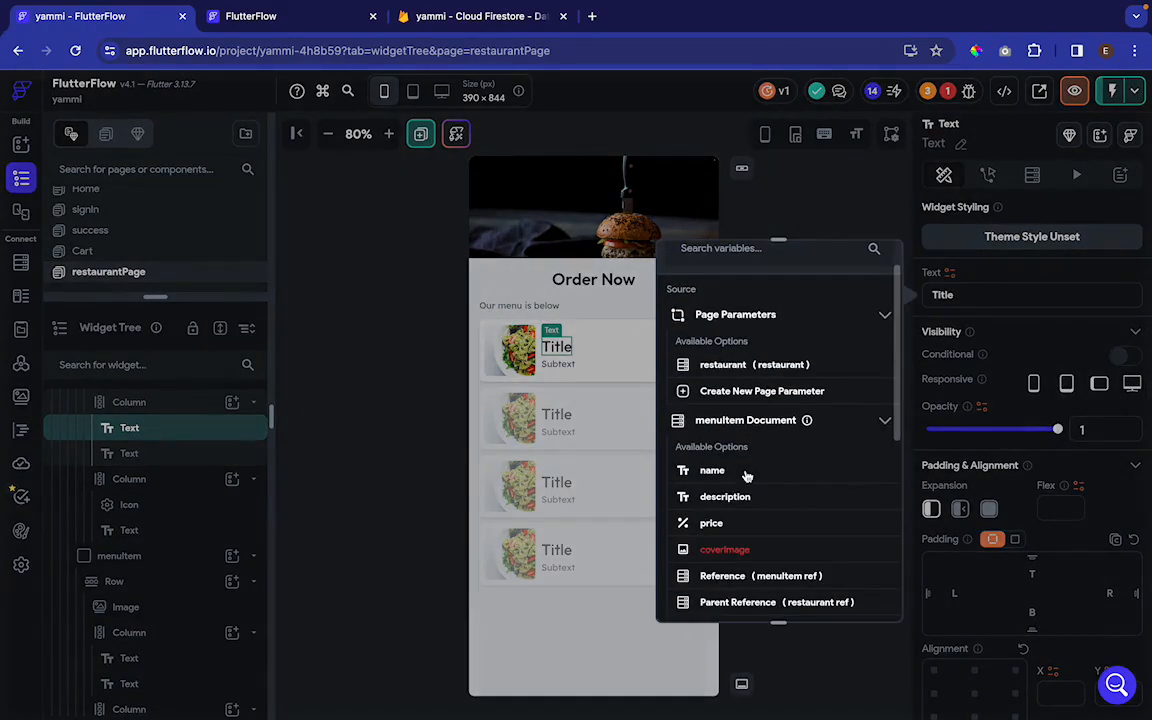
{"action": "left_click", "coordinate": [722, 472]}
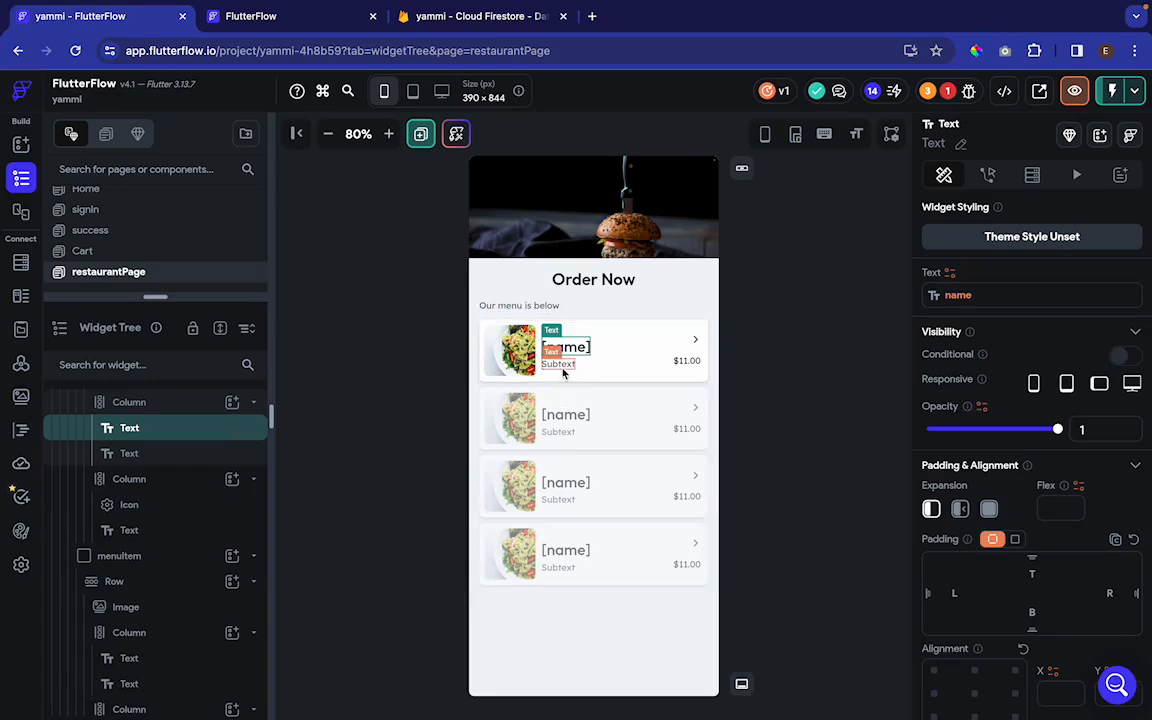
- Set the menu item's $11.00 text from a Combine Text variable with "$" as Text 1, and add a second text entry
{"action": "left_click", "coordinate": [690, 361]}
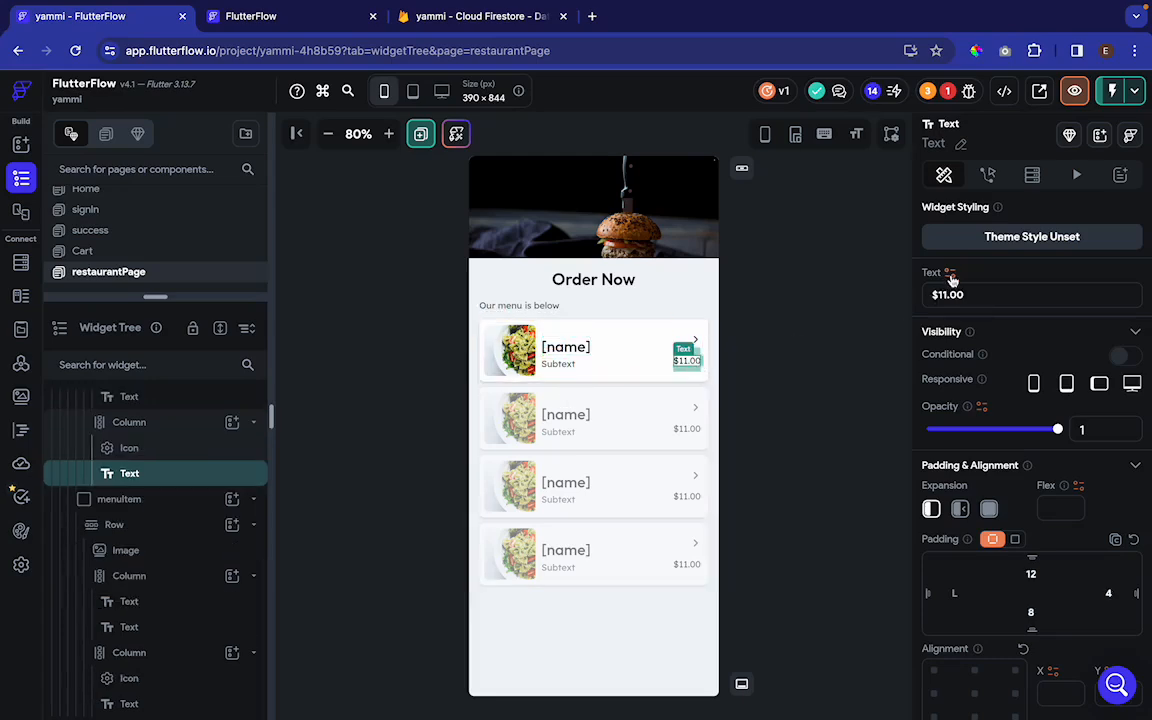
{"action": "left_click", "coordinate": [951, 276]}
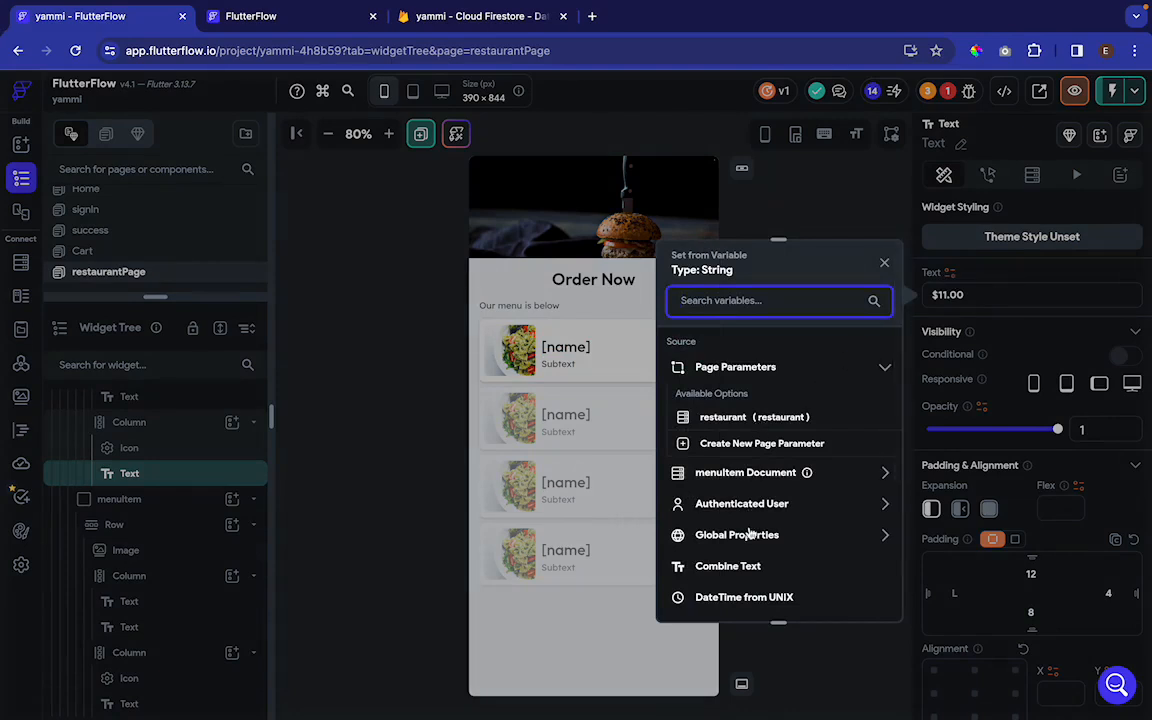
{"action": "scroll", "coordinate": [750, 535], "scroll_direction": "down", "scroll_amount": 1}
{"action": "left_click", "coordinate": [744, 522]}
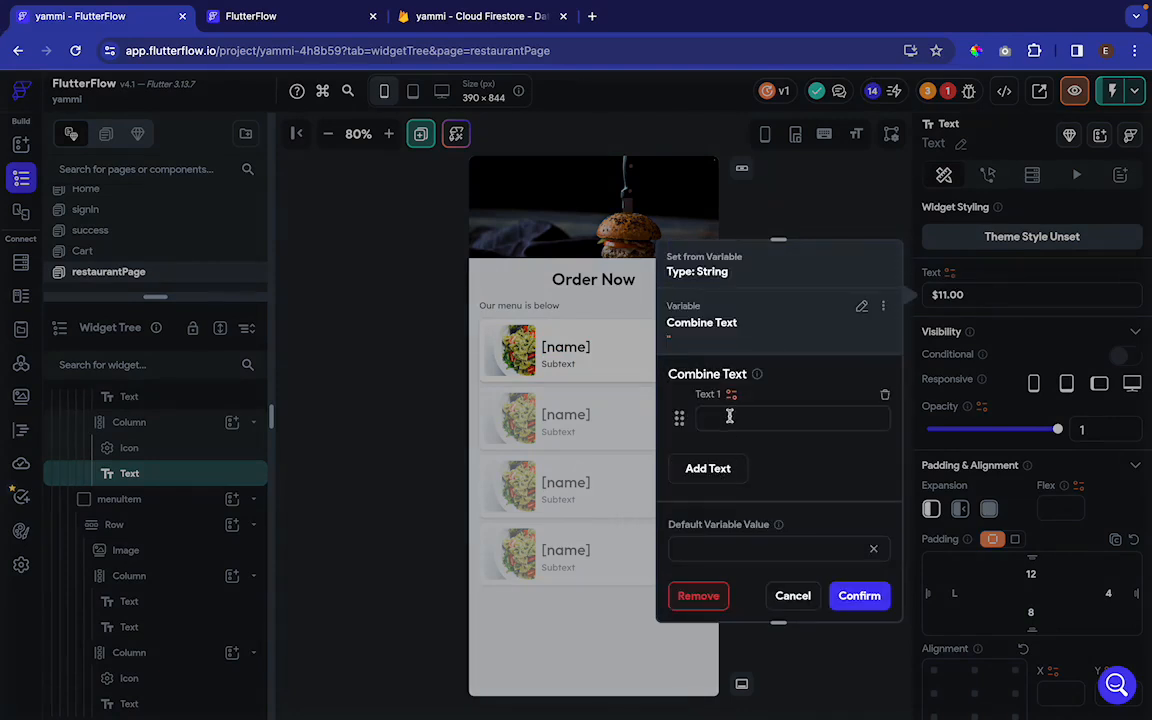
{"action": "left_click", "coordinate": [729, 416]}
{"action": "type", "text": "$"}
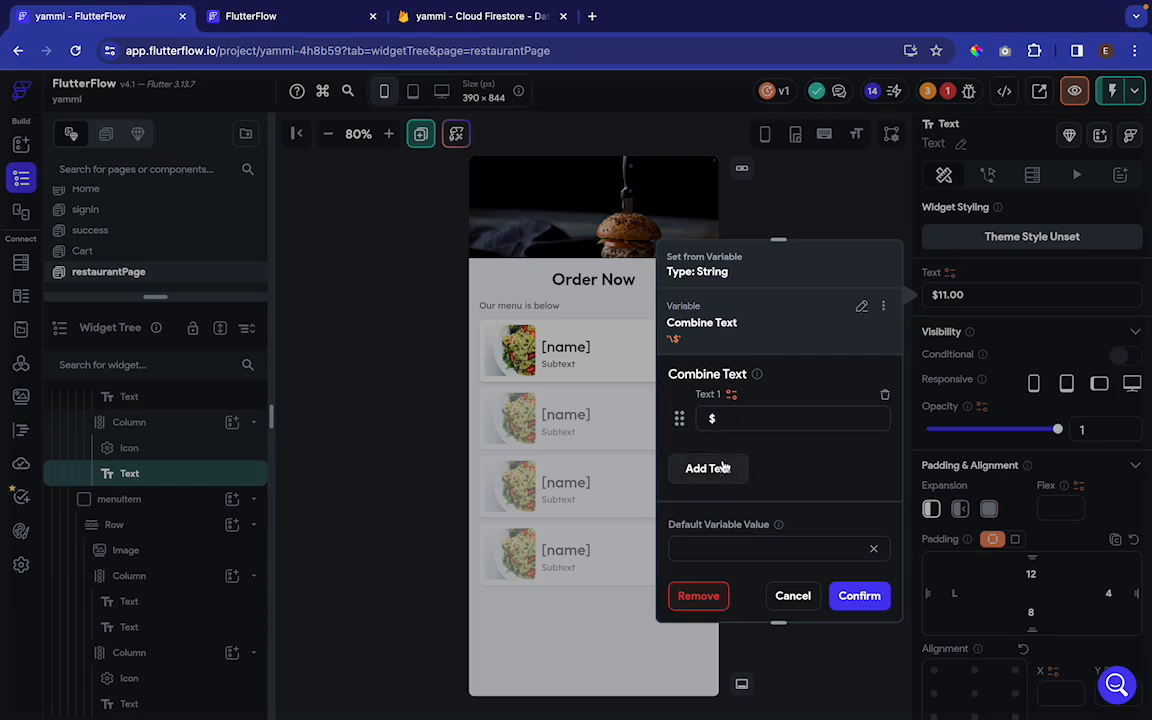
{"action": "left_click", "coordinate": [708, 468]}
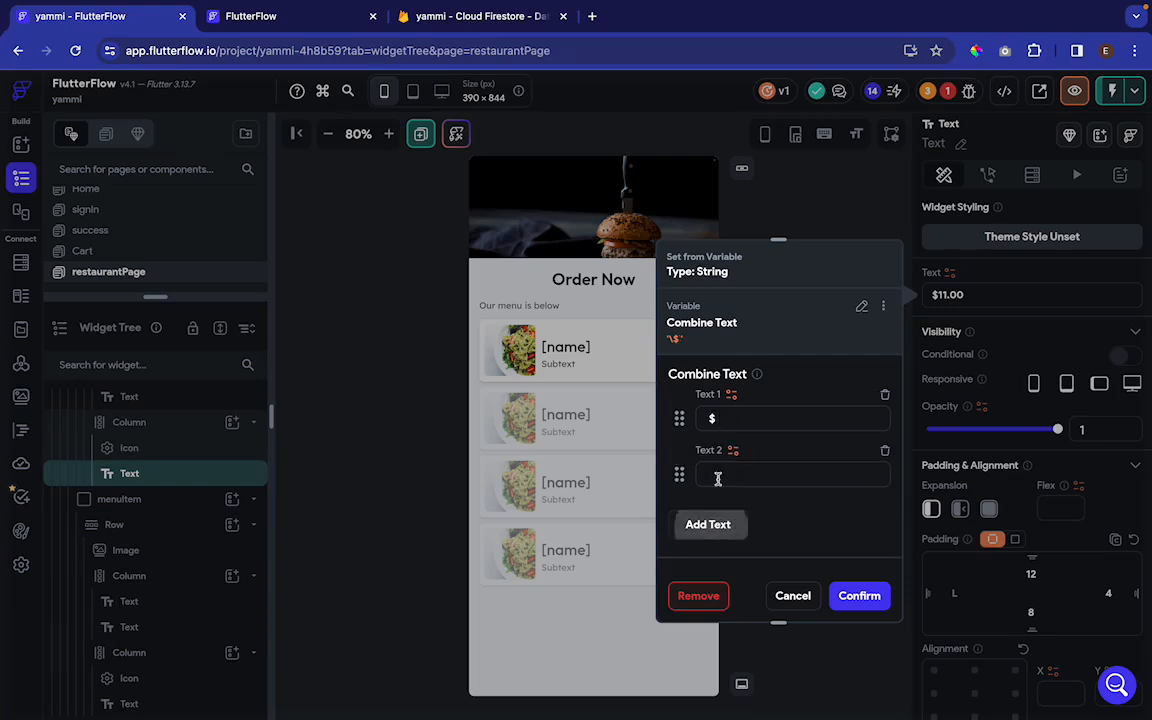
- Set Text 2 of the combined text to the menuItem Document's price and confirm the variable
{"action": "left_click", "coordinate": [735, 453]}
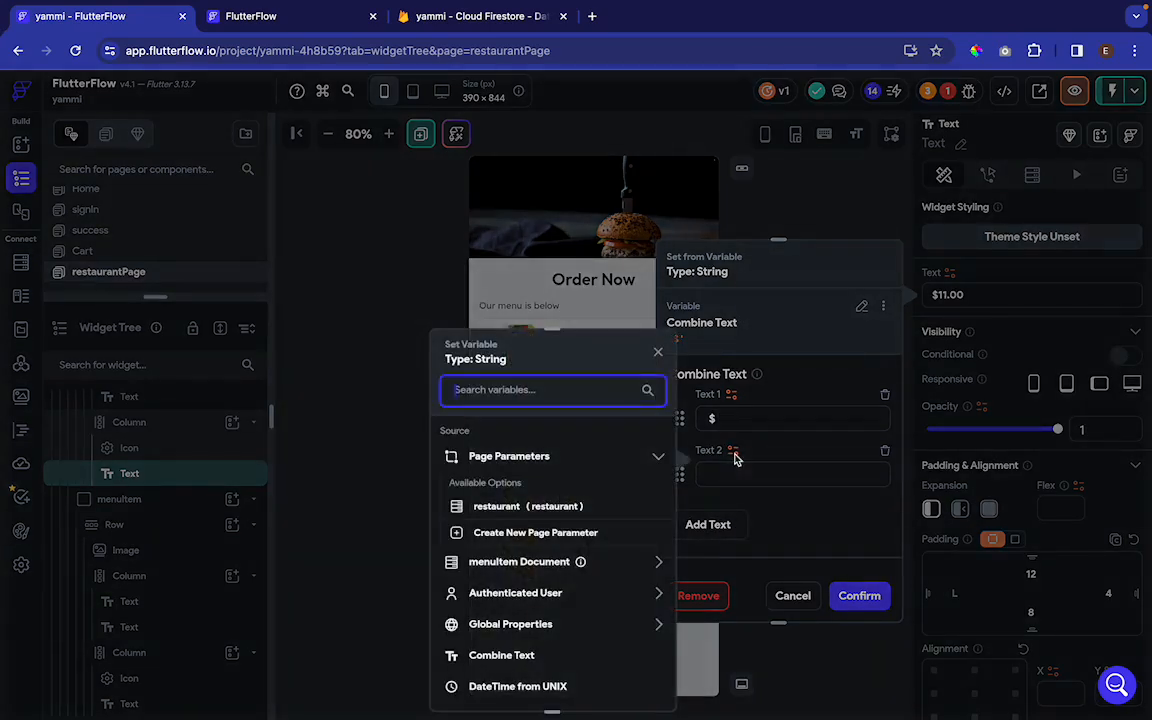
{"action": "left_click", "coordinate": [535, 560]}
{"action": "scroll", "coordinate": [532, 568], "scroll_direction": "down", "scroll_amount": 1}
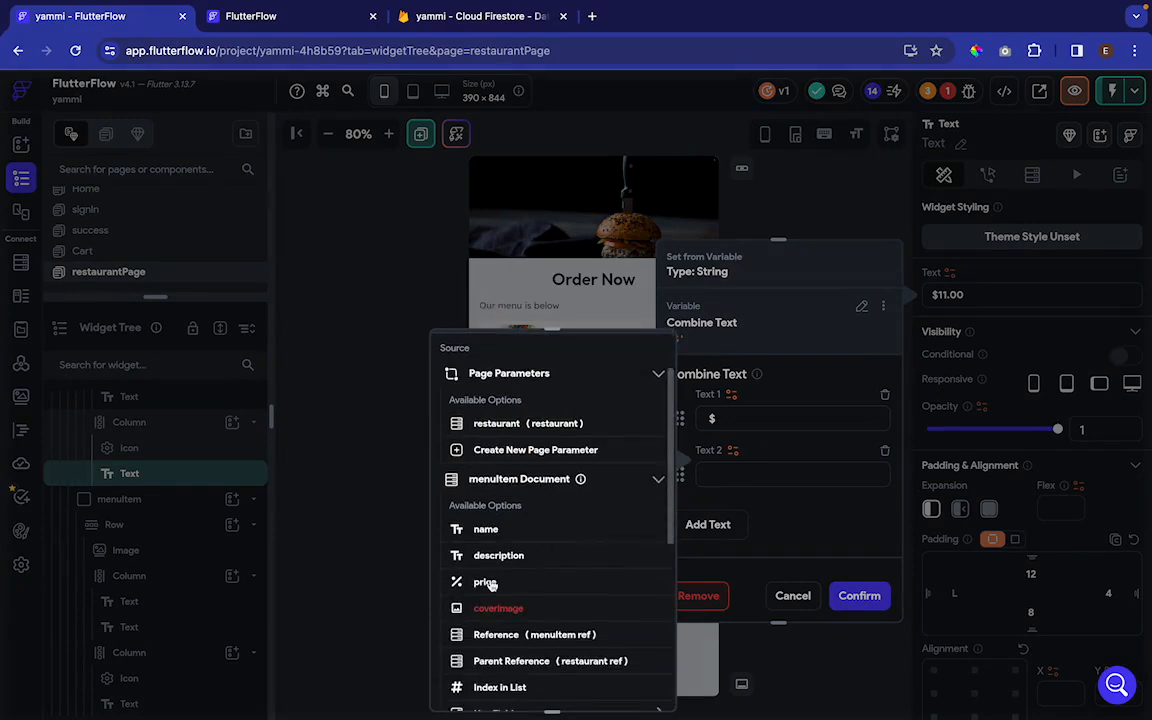
{"action": "left_click", "coordinate": [485, 583]}
{"action": "left_click", "coordinate": [633, 686]}
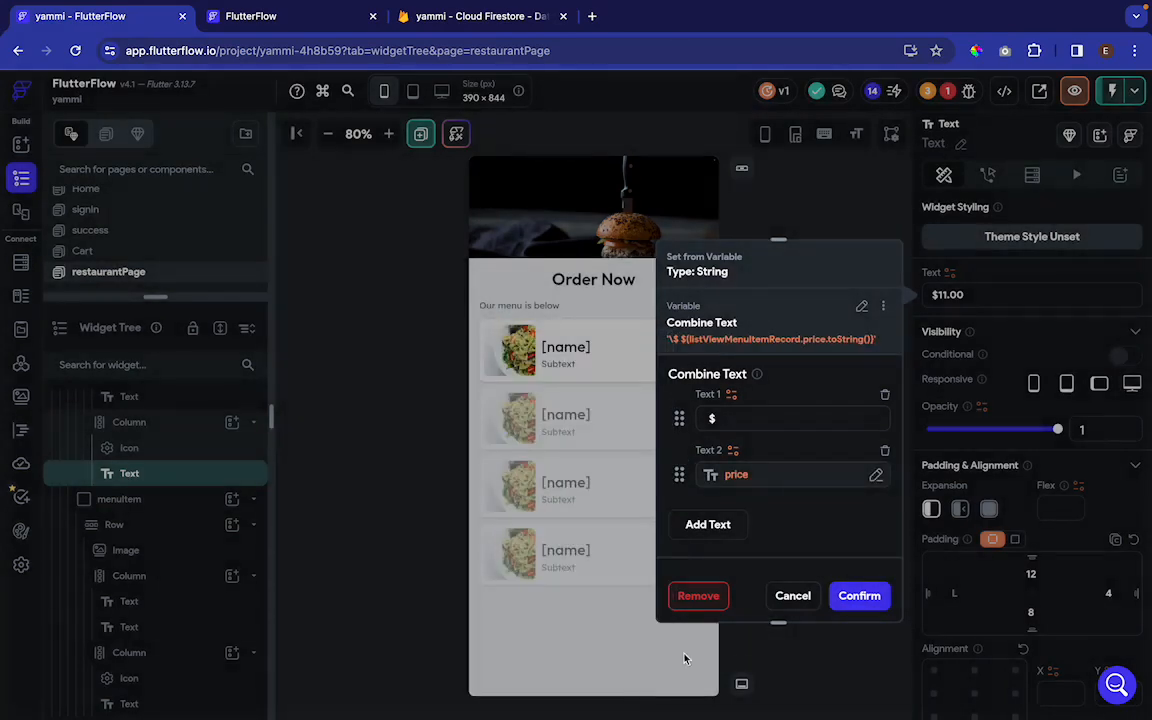
{"action": "left_click", "coordinate": [860, 597]}
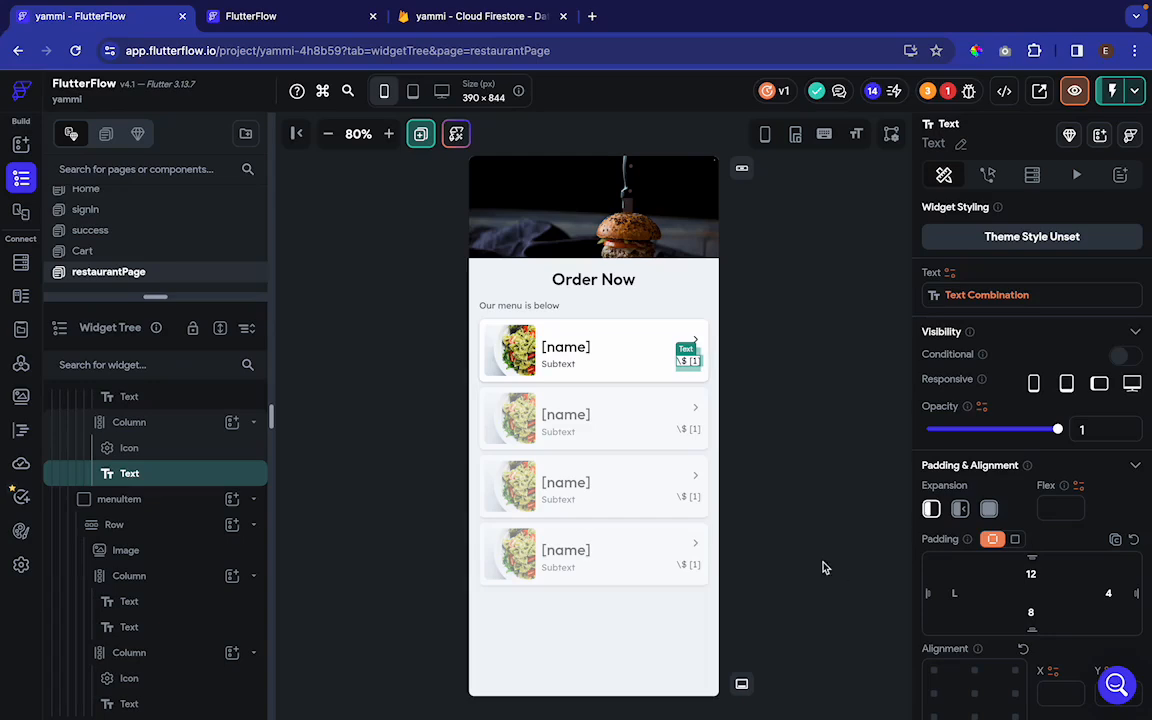
- Delete the Subtext text widget from the first menu item card
{"action": "left_click", "coordinate": [567, 366]}
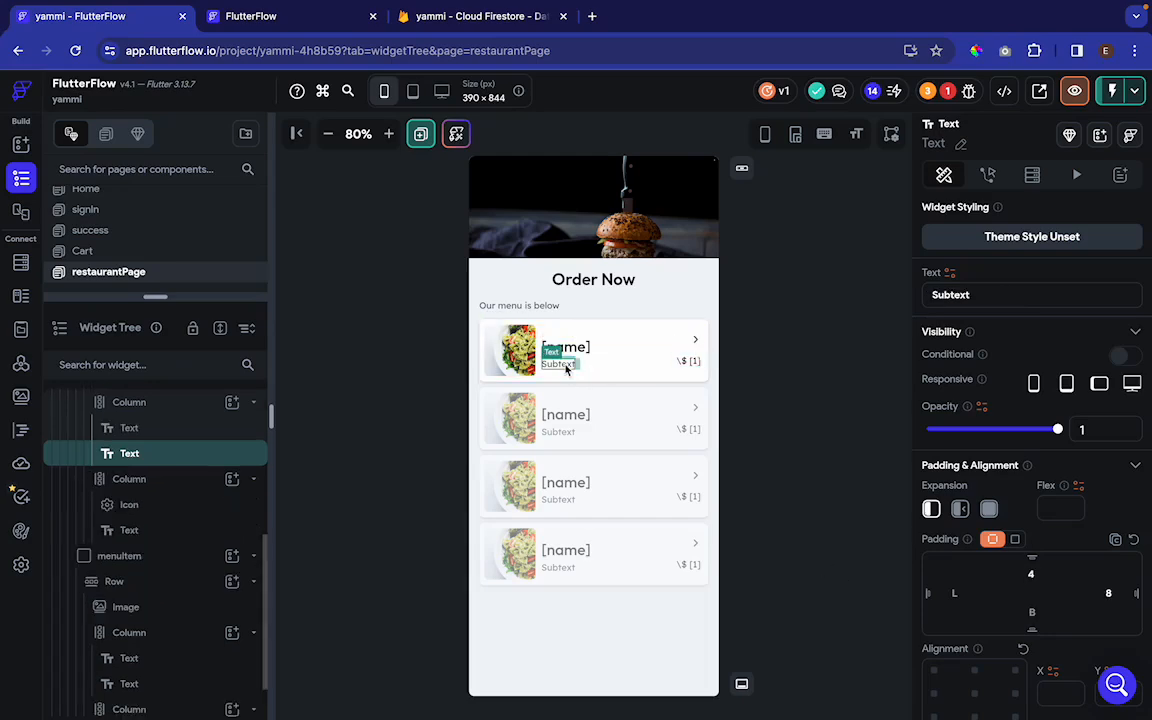
{"action": "key", "text": "Delete"}
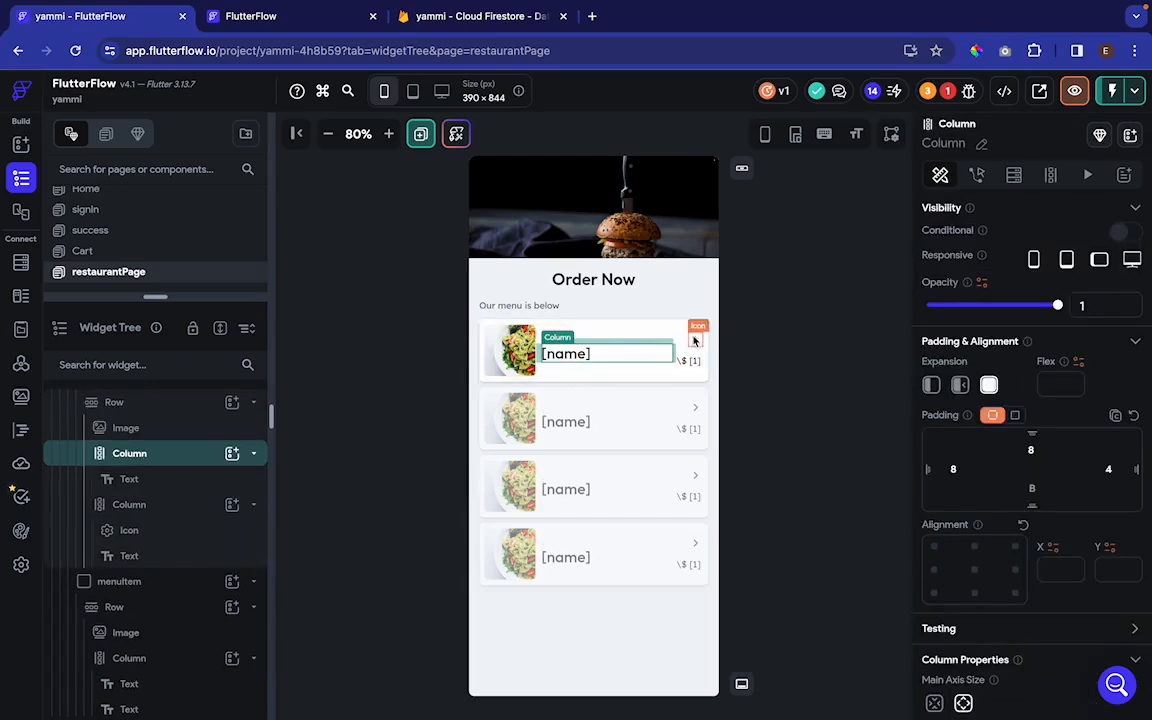
{"action": "left_click", "coordinate": [95, 275]}
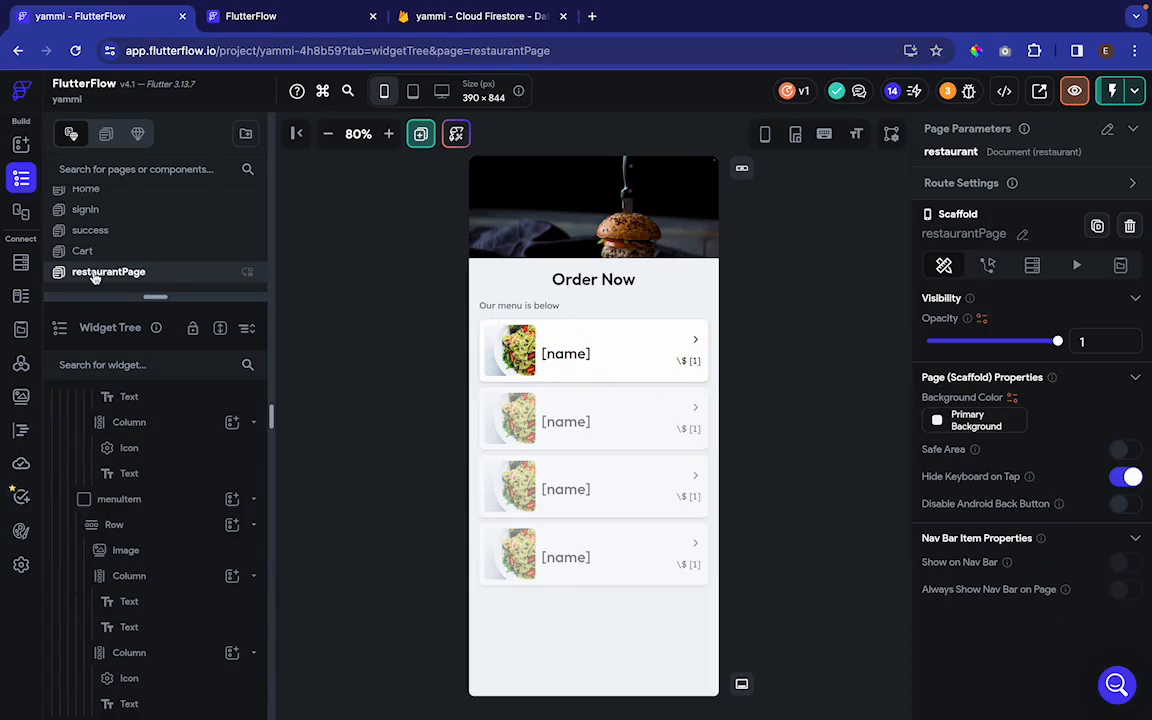
- Open the Home page and select the inner Column that wraps c-banner and the restaurant details under Recommended for you
{"action": "left_click", "coordinate": [95, 195]}
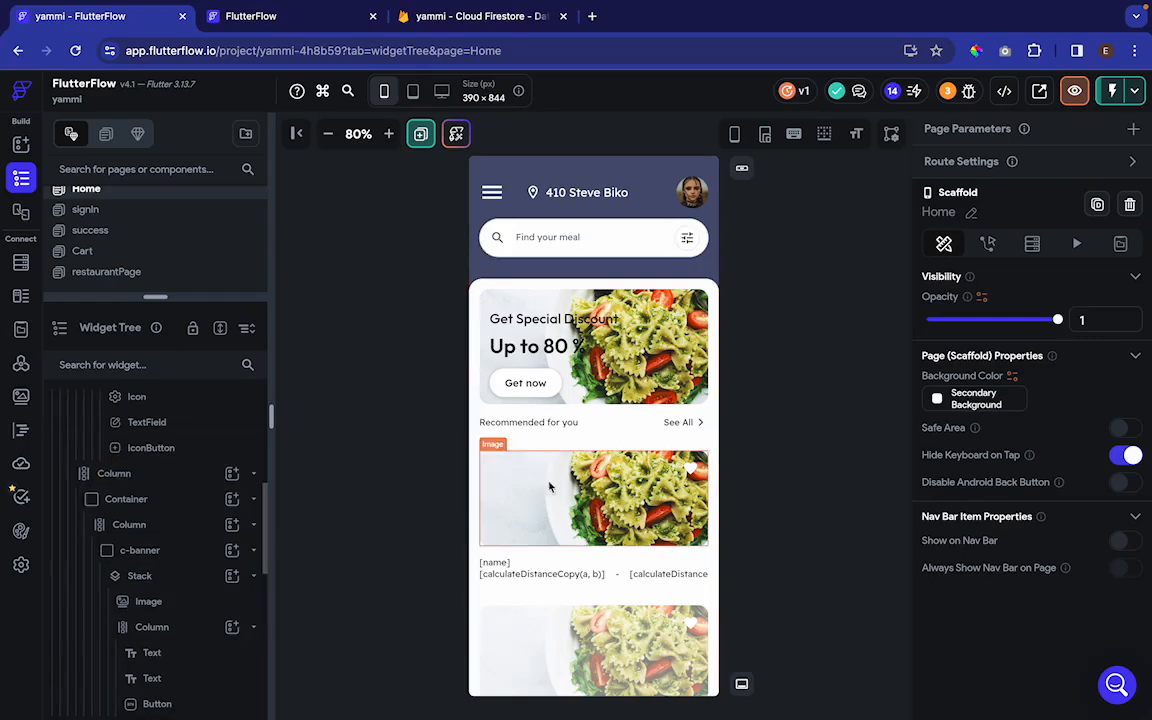
{"action": "left_click", "coordinate": [472, 448]}
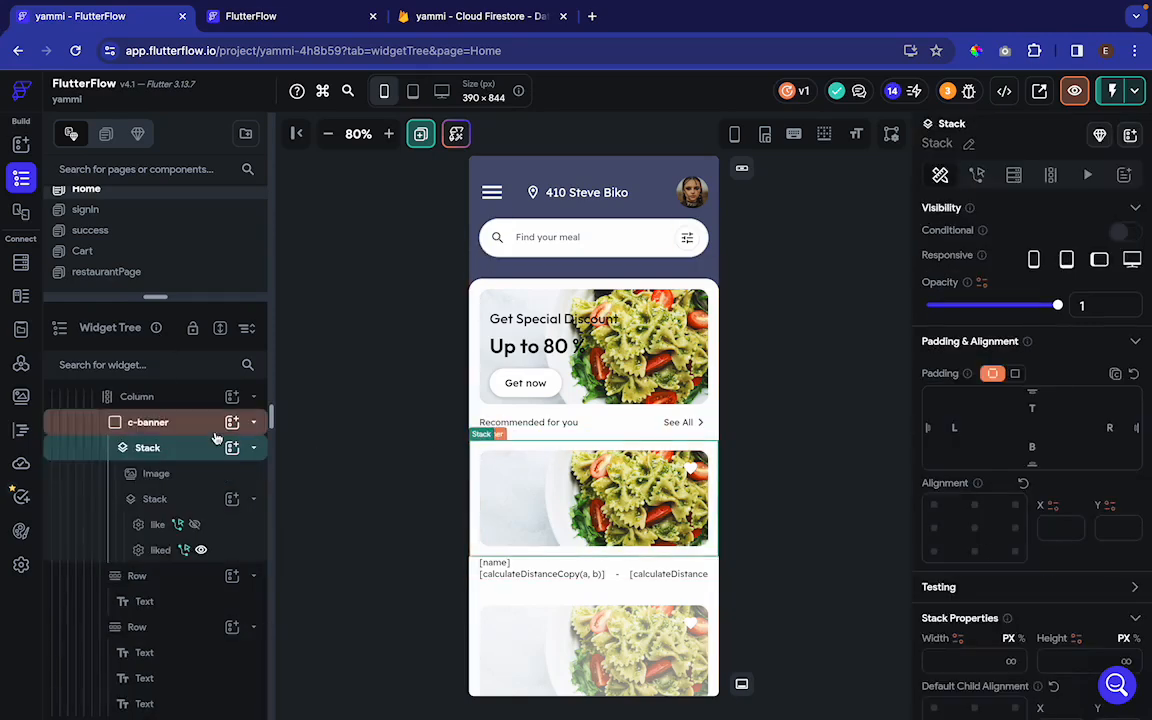
{"action": "scroll", "coordinate": [215, 438], "scroll_direction": "up", "scroll_amount": 1}
{"action": "left_click", "coordinate": [175, 467]}
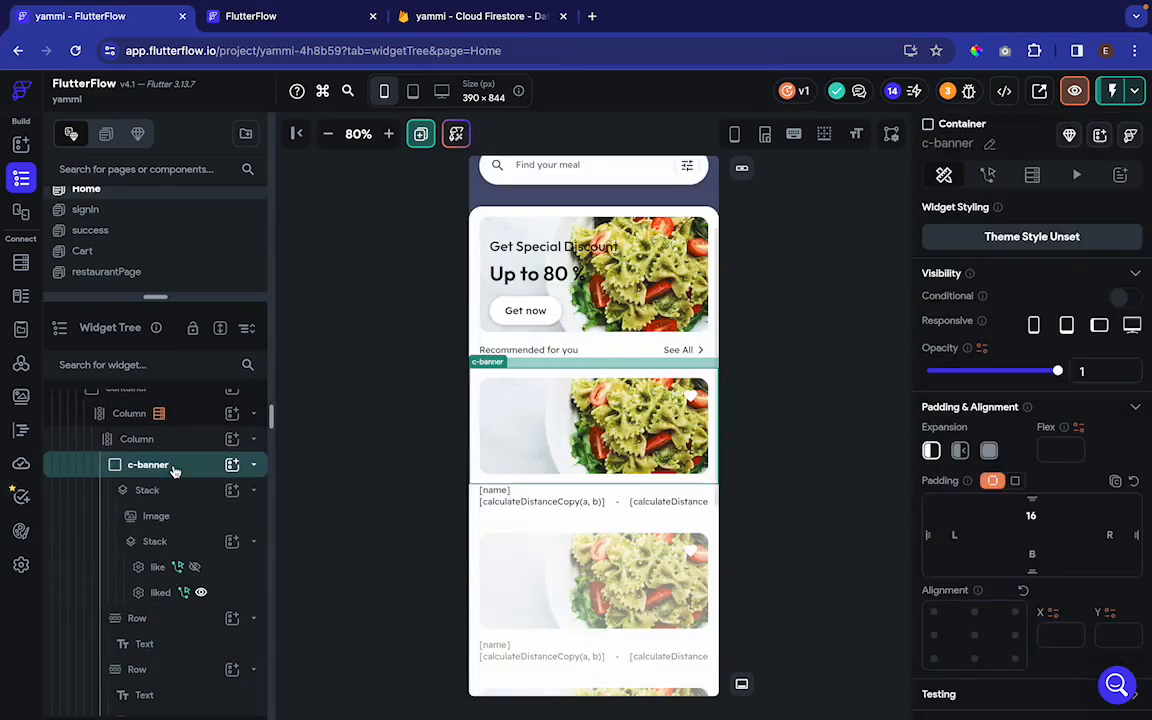
{"action": "scroll", "coordinate": [172, 466], "scroll_direction": "up", "scroll_amount": 1}
{"action": "left_click", "coordinate": [157, 440]}
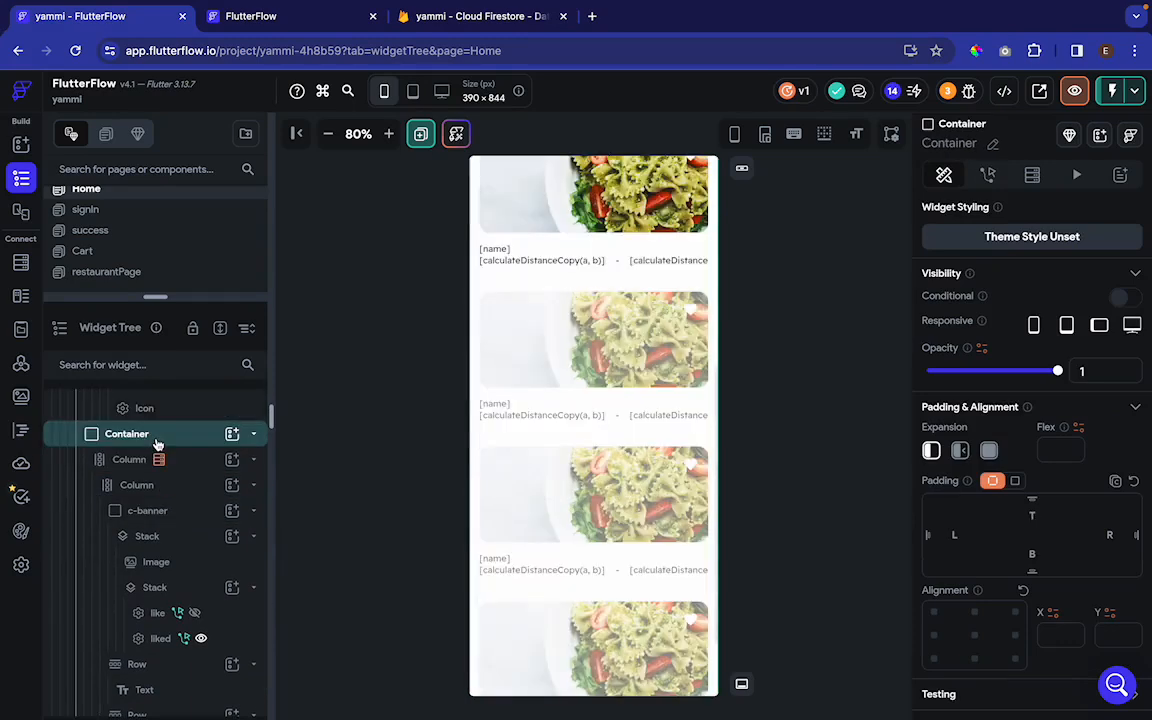
{"action": "scroll", "coordinate": [553, 368], "scroll_direction": "up", "scroll_amount": 3}
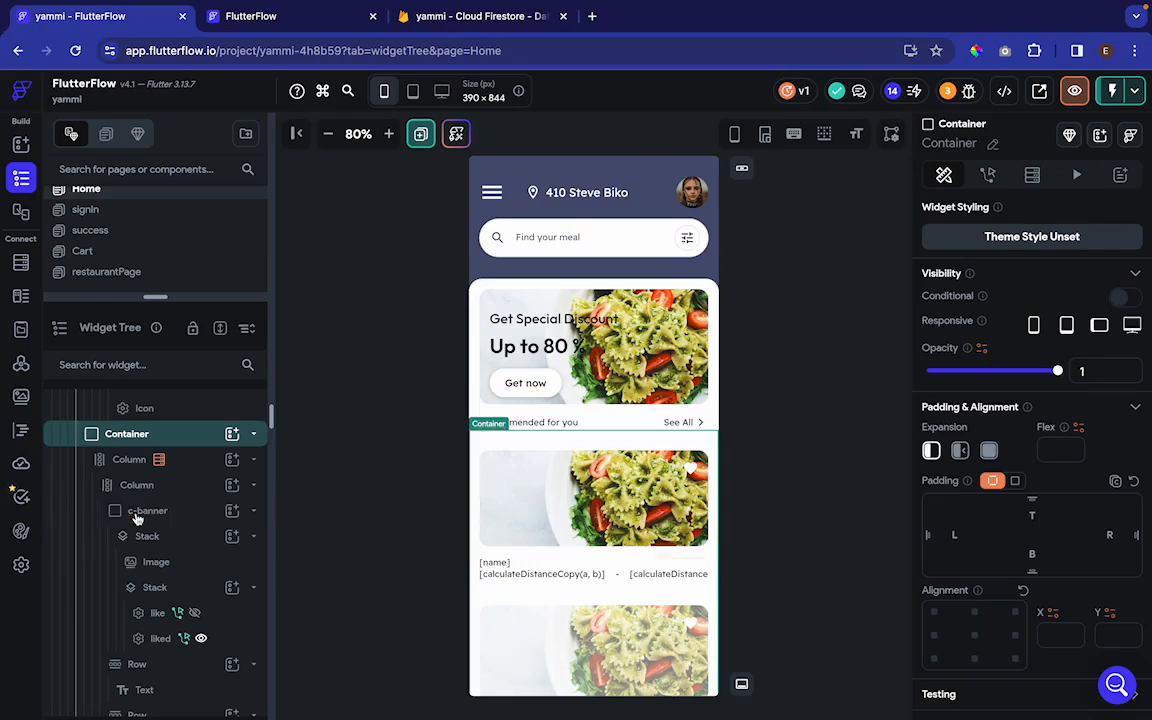
{"action": "left_click", "coordinate": [141, 489]}
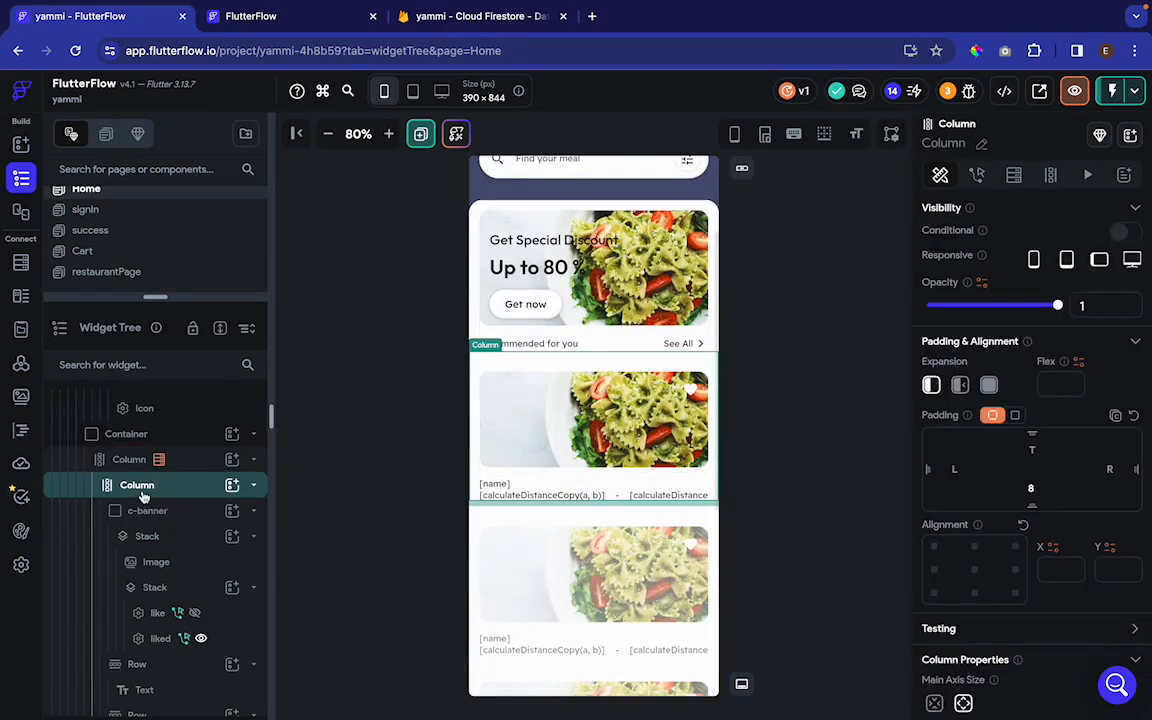
- Add an On Tap action to the selected Column that navigates to restaurantPage
{"action": "left_click", "coordinate": [979, 176]}
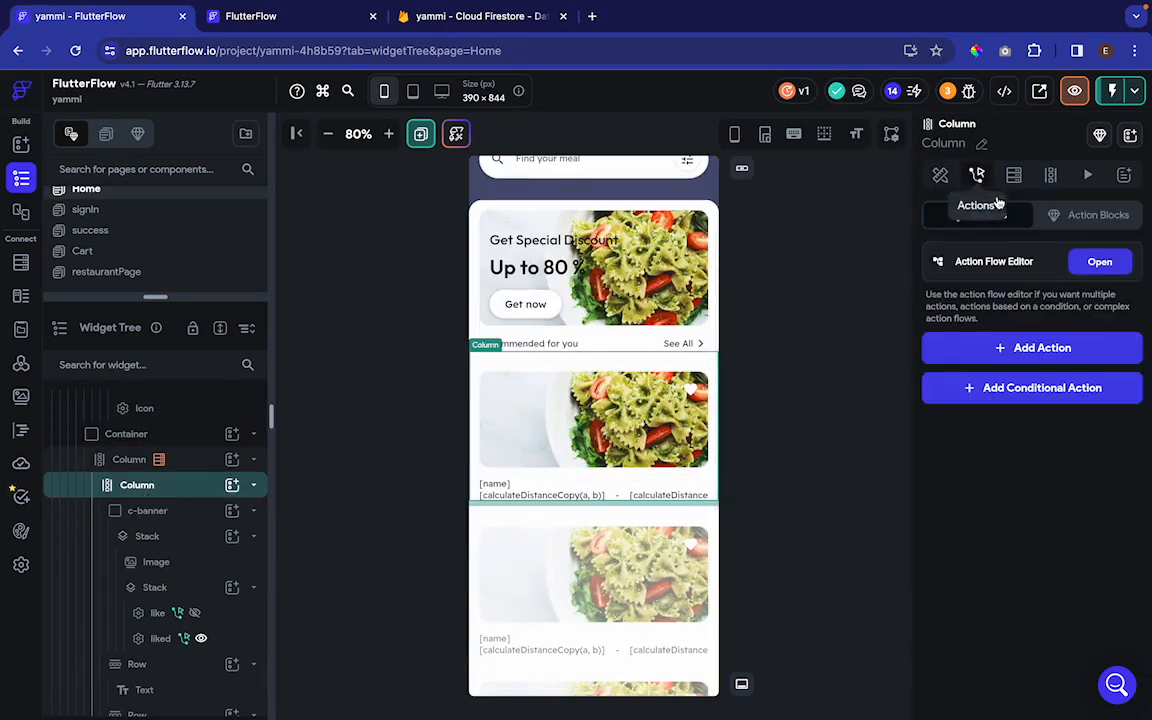
{"action": "left_click", "coordinate": [1099, 261]}
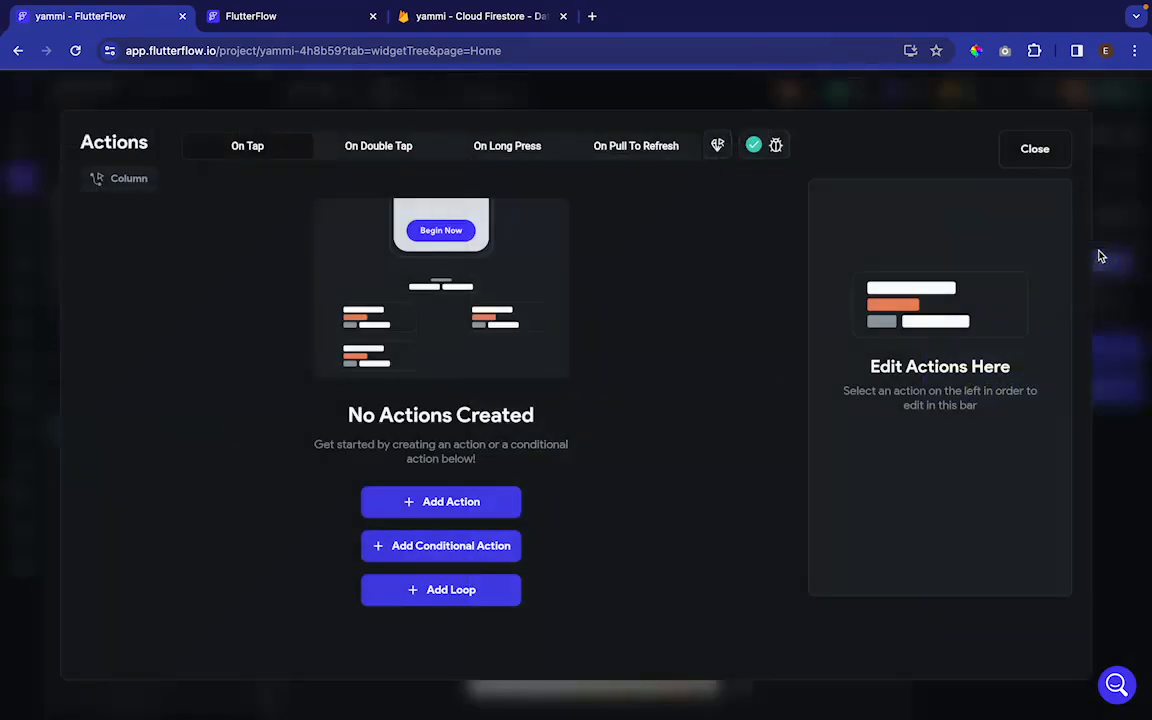
{"action": "left_click", "coordinate": [438, 512]}
{"action": "left_click", "coordinate": [905, 372]}
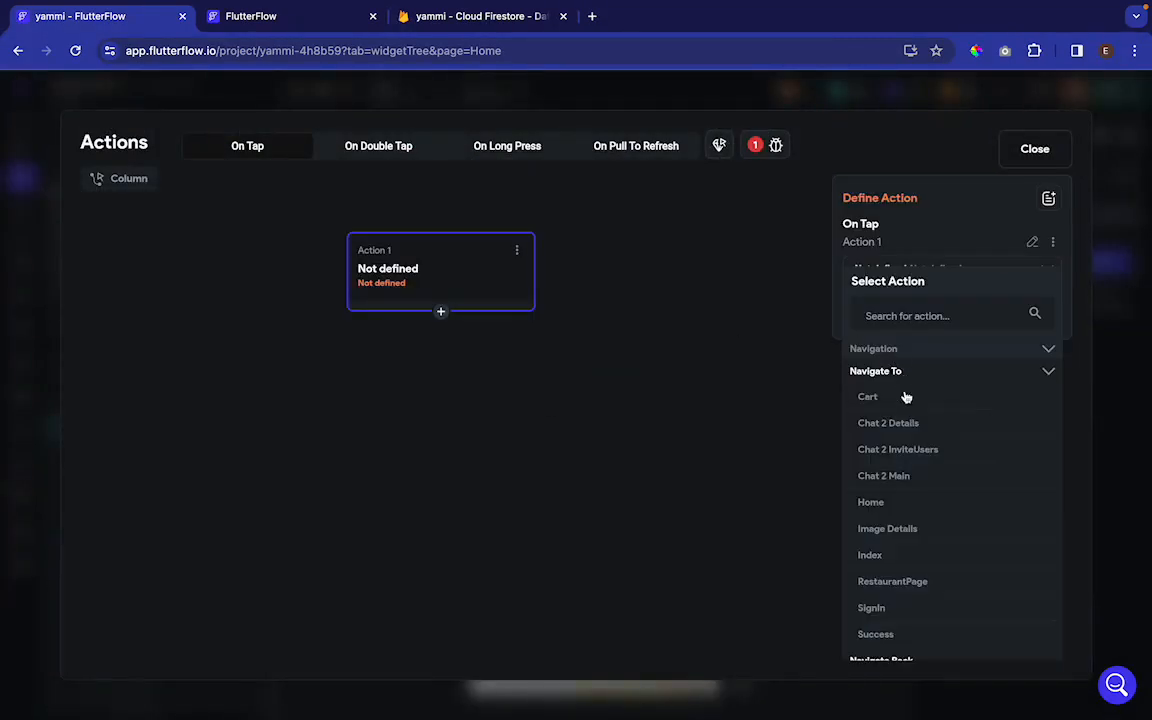
{"action": "scroll", "coordinate": [912, 505], "scroll_direction": "down", "scroll_amount": 1}
{"action": "left_click", "coordinate": [912, 533]}
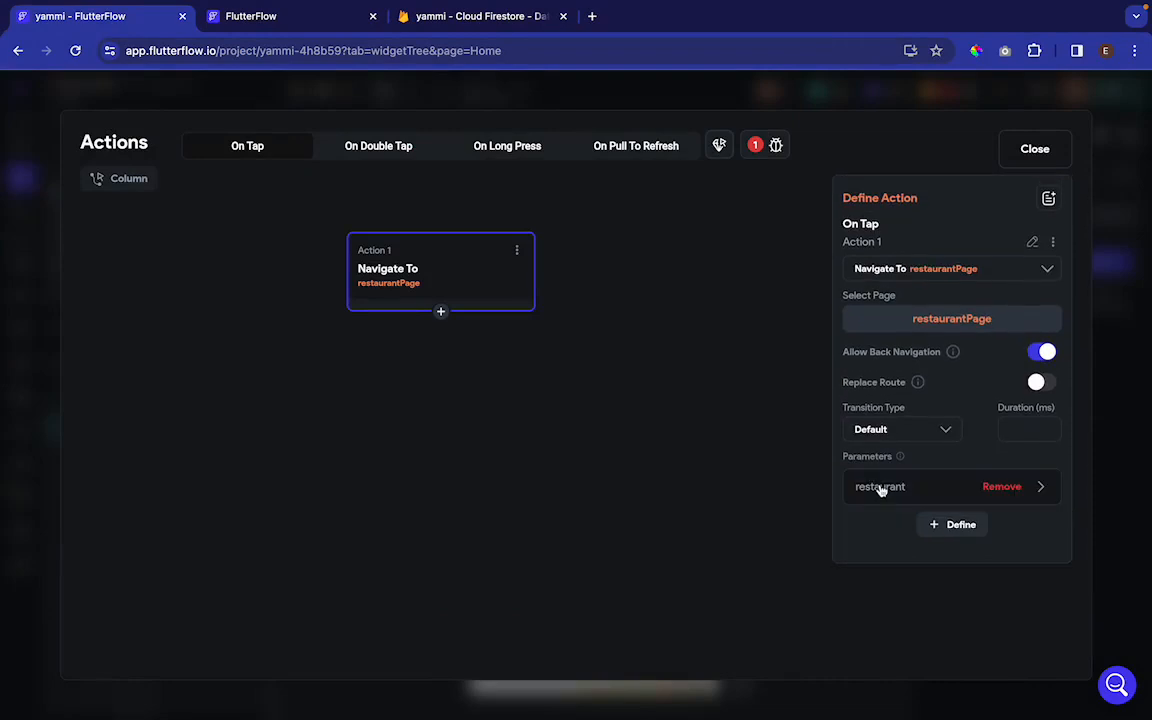
- Pass the restaurant Document as the restaurant parameter of the navigation action and close the action flow editor
{"action": "left_click", "coordinate": [925, 491]}
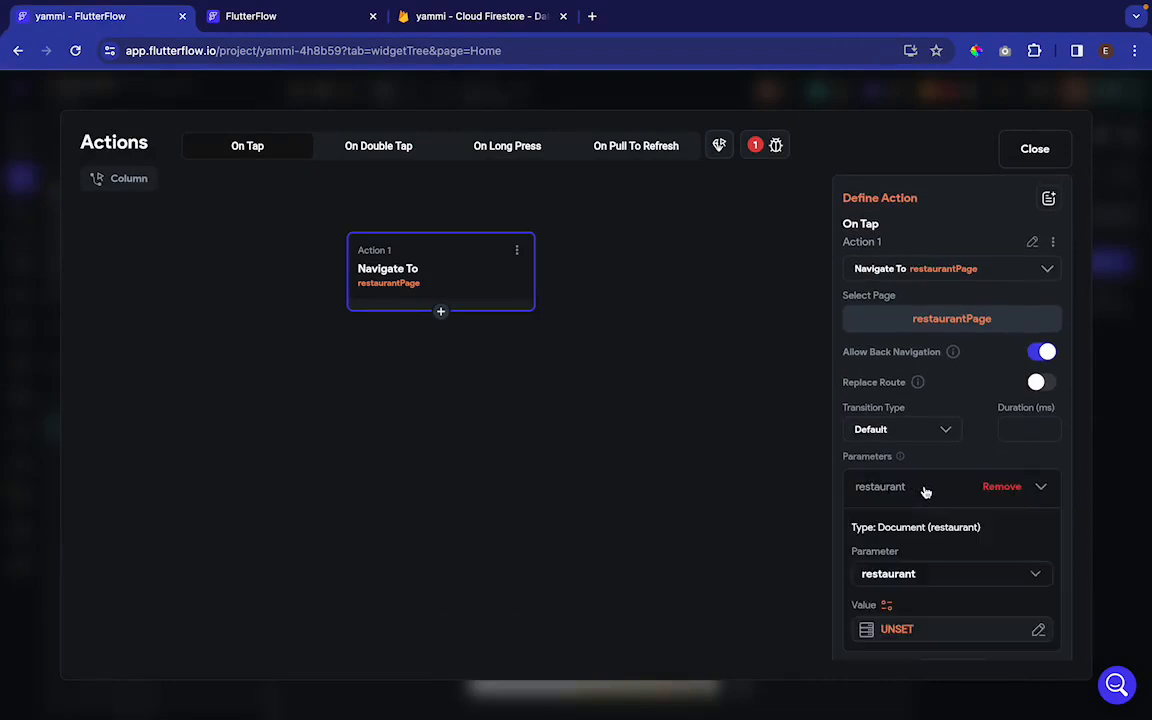
{"action": "scroll", "coordinate": [925, 491], "scroll_direction": "down", "scroll_amount": 1}
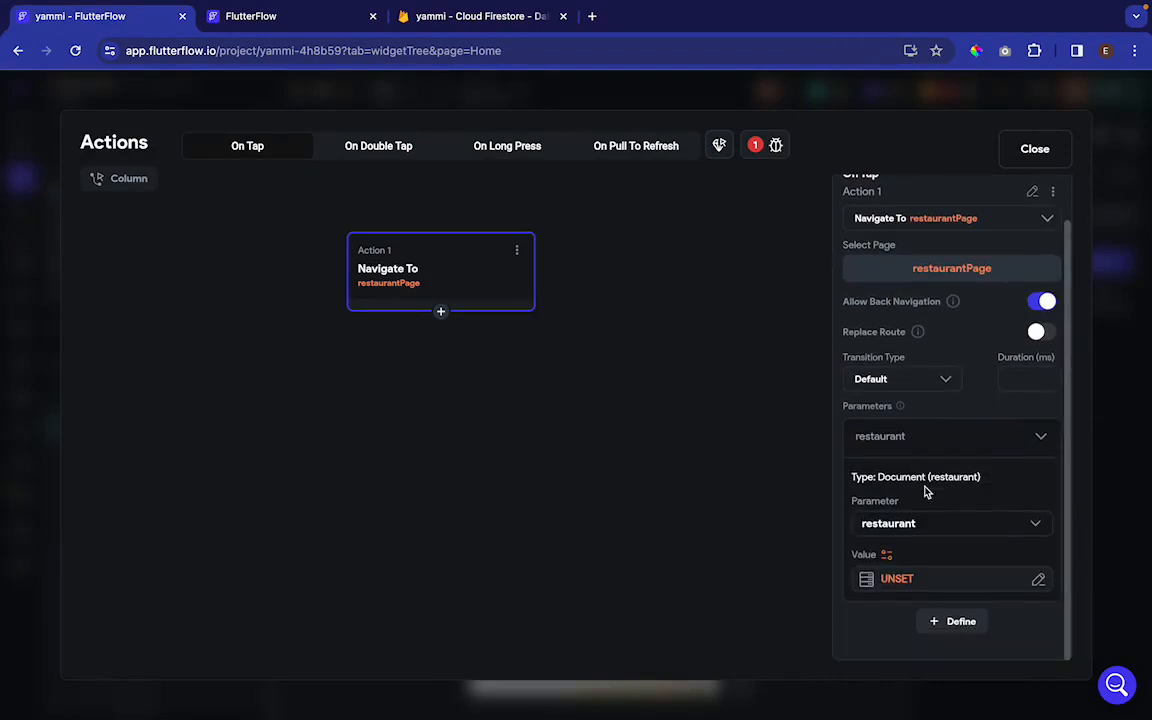
{"action": "left_click", "coordinate": [890, 578]}
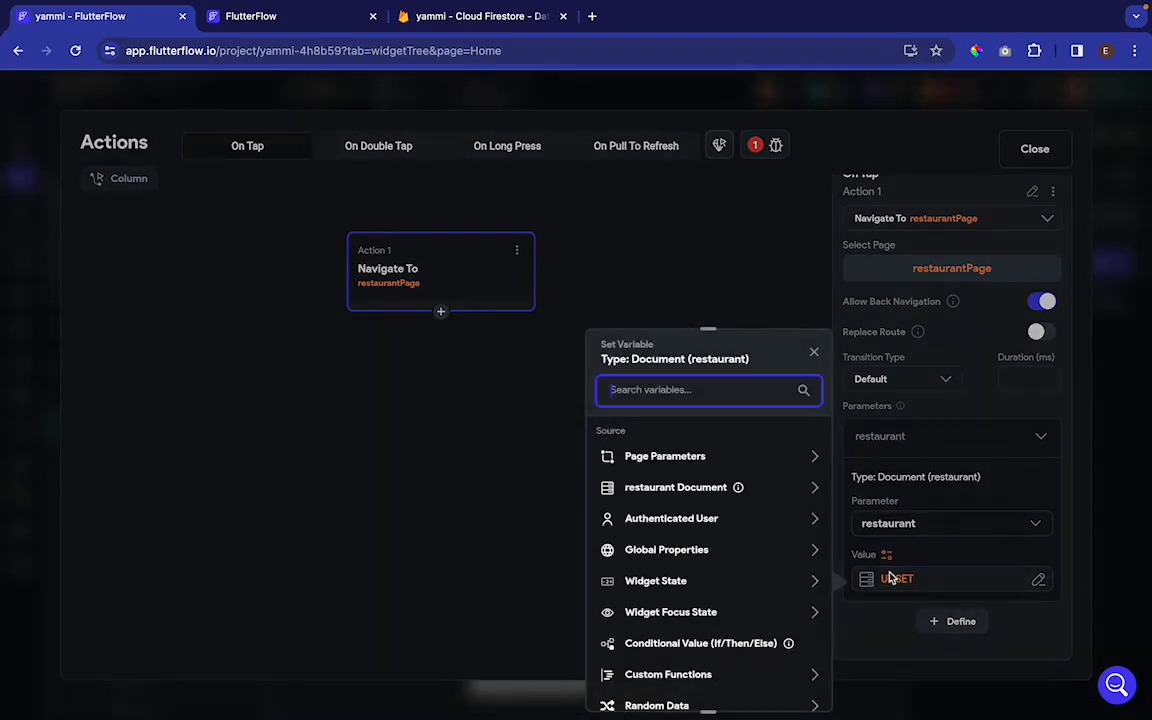
{"action": "left_click", "coordinate": [687, 489]}
{"action": "left_click", "coordinate": [671, 540]}
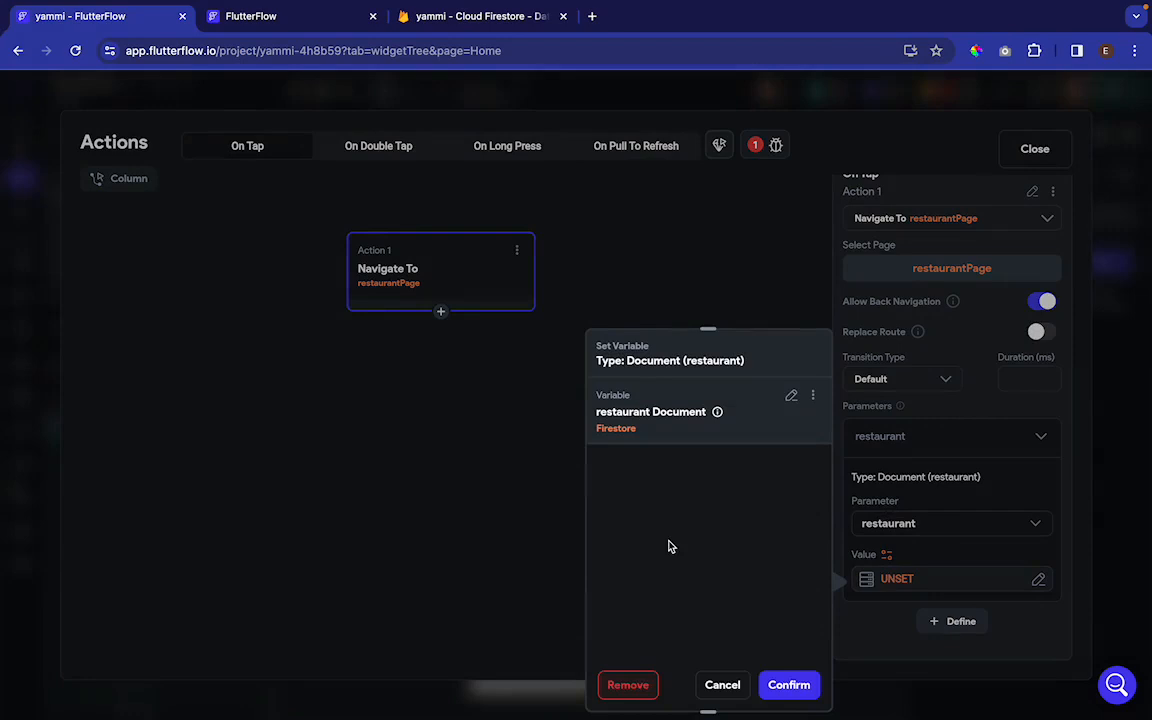
{"action": "left_click", "coordinate": [788, 683]}
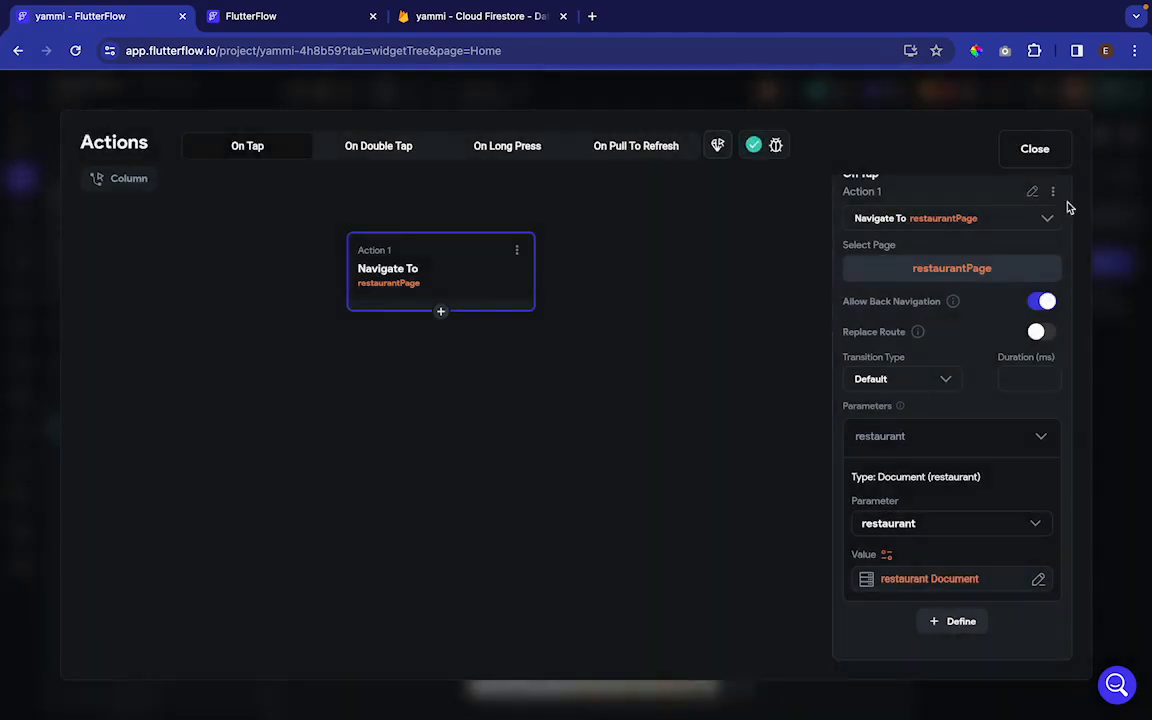
{"action": "left_click", "coordinate": [1030, 148]}
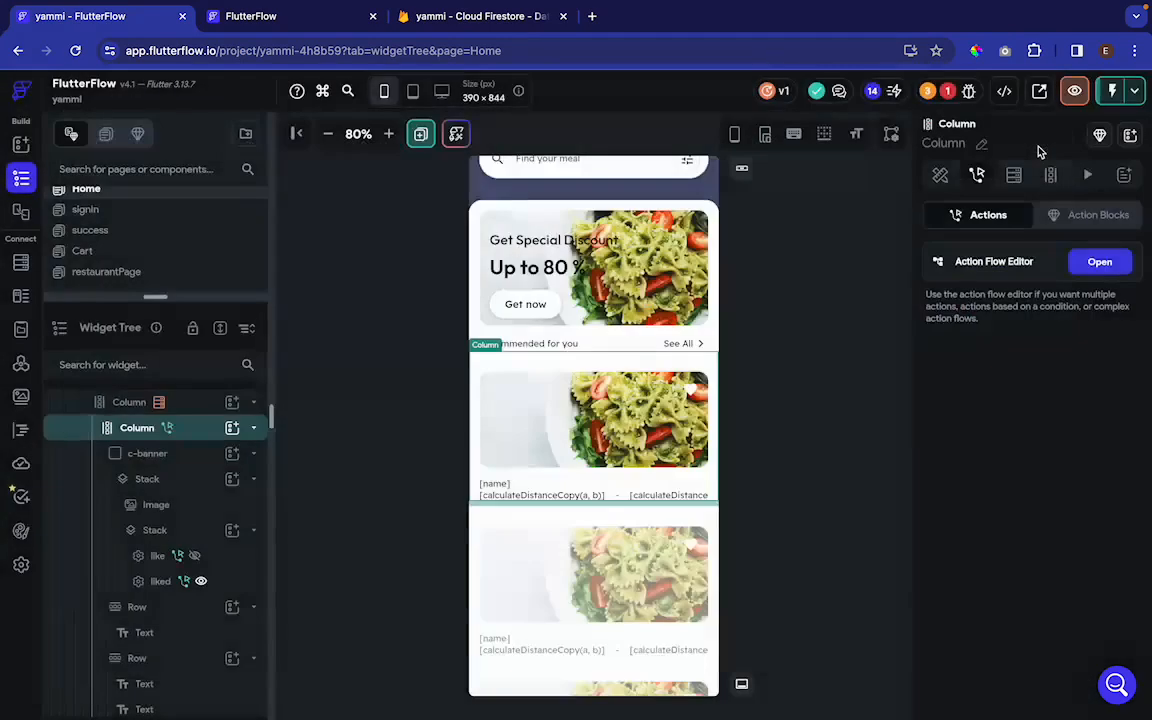
- Check the Uncle Faouzi restaurant's menuItem documents in Firestore and open a recommended restaurant in the Test Mode session
{"action": "left_click", "coordinate": [277, 22]}
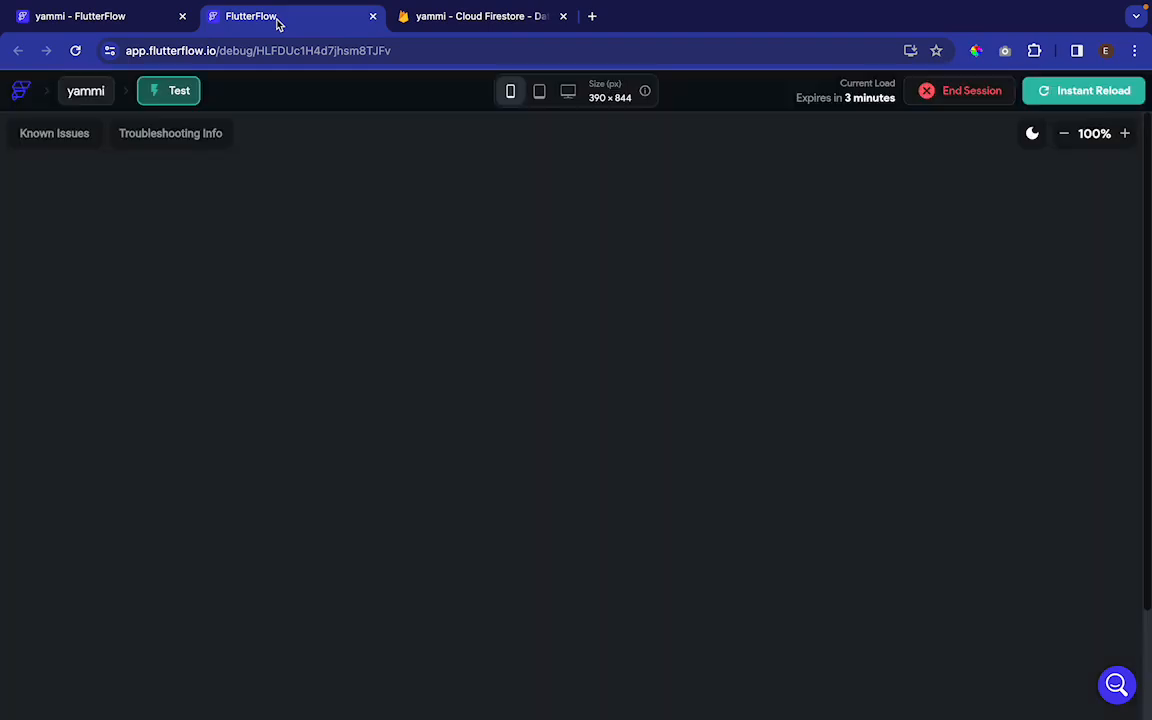
{"action": "left_click", "coordinate": [470, 20]}
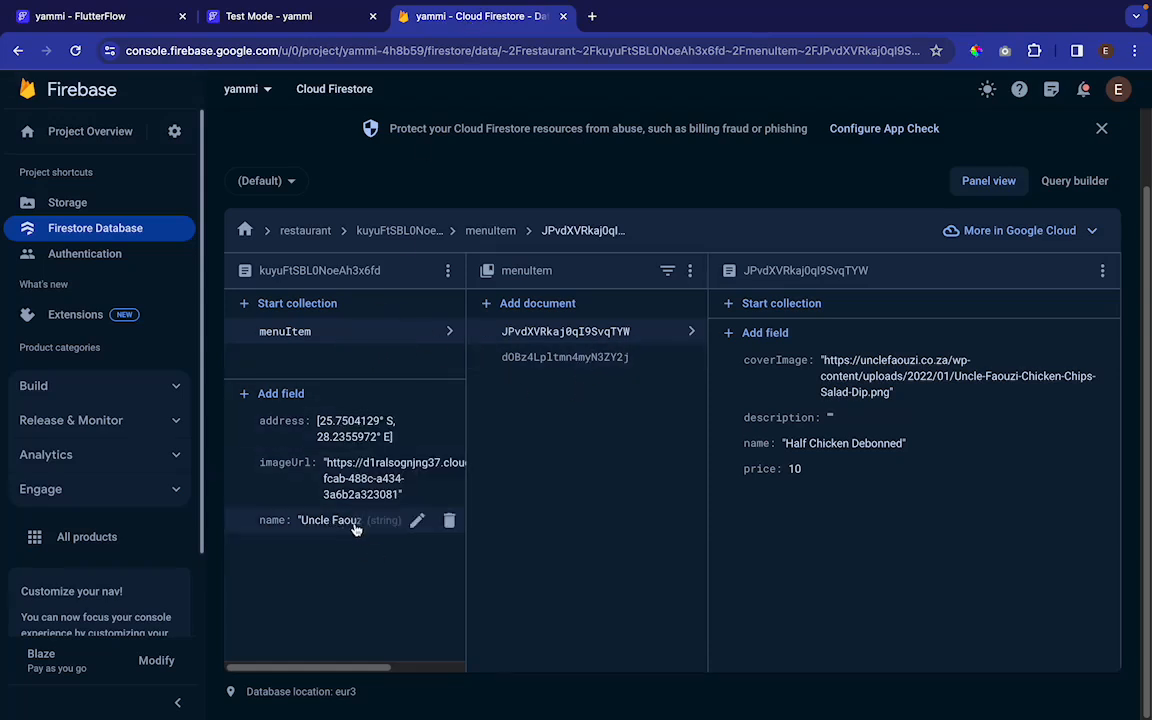
{"action": "left_click", "coordinate": [280, 20]}
{"action": "scroll", "coordinate": [522, 442], "scroll_direction": "down", "scroll_amount": 3}
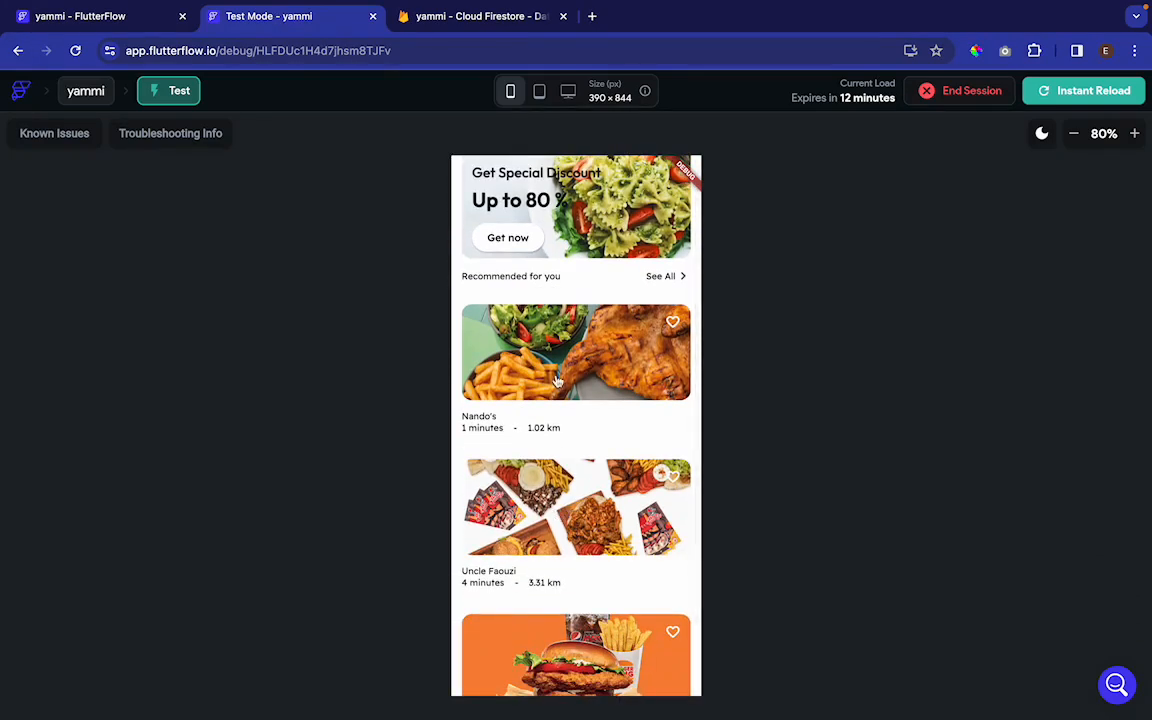
{"action": "scroll", "coordinate": [562, 480], "scroll_direction": "up", "scroll_amount": 2}
{"action": "left_click", "coordinate": [563, 465]}
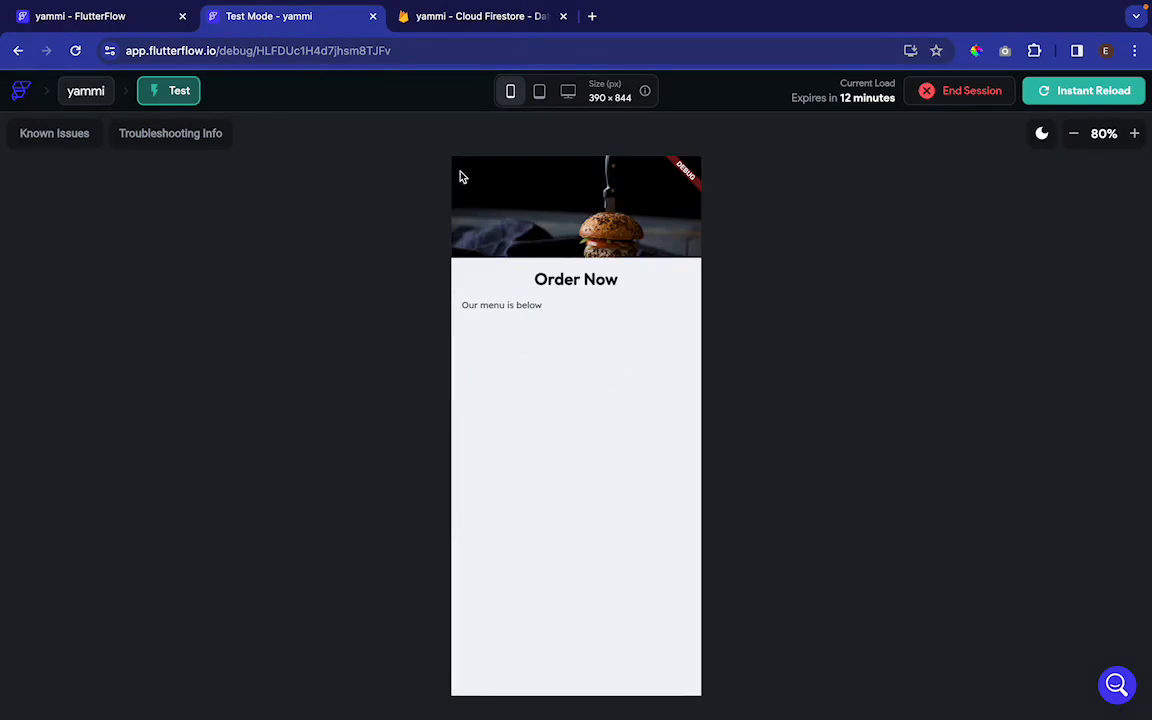
- Return to the FlutterFlow project, open restaurantPage and add a Row to the Stack that holds the header image
{"action": "left_click", "coordinate": [113, 20]}
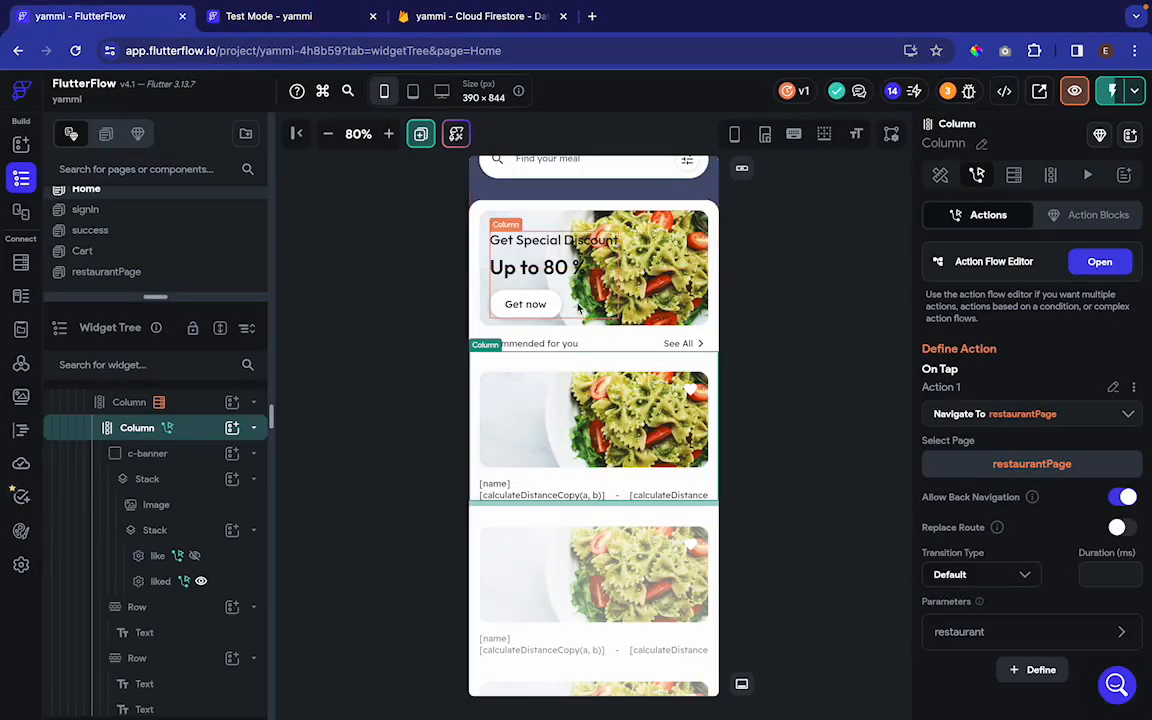
{"action": "left_click", "coordinate": [122, 272]}
{"action": "left_click", "coordinate": [563, 191]}
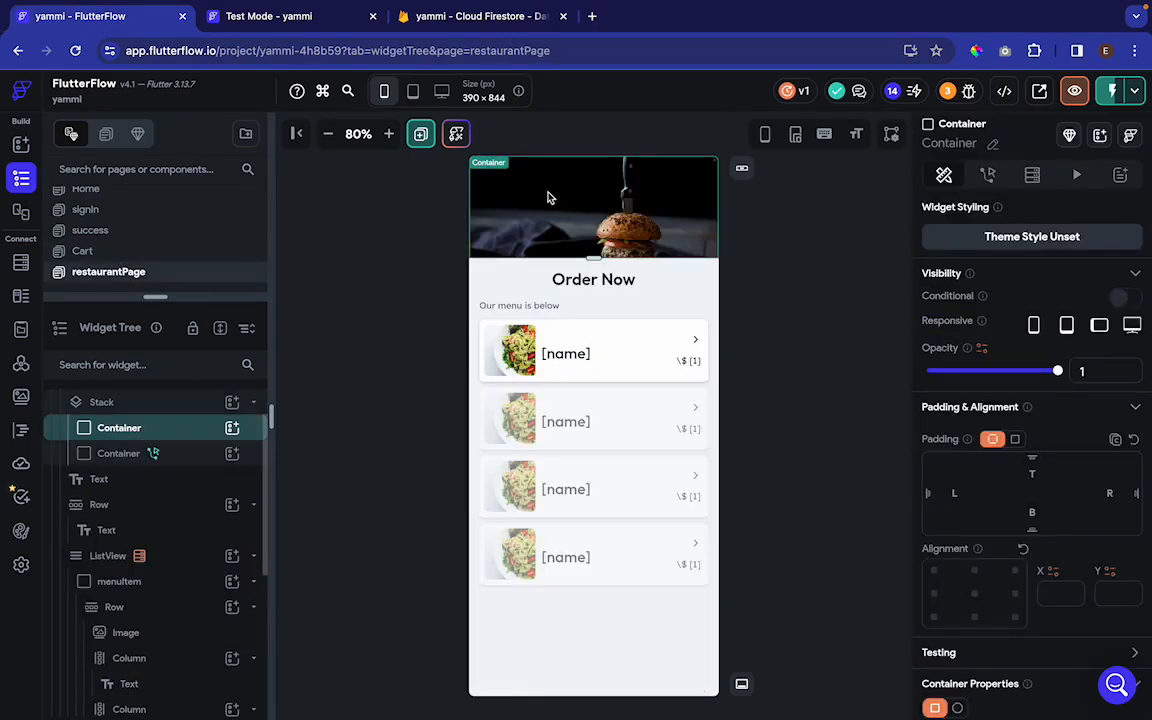
{"action": "scroll", "coordinate": [155, 432], "scroll_direction": "up", "scroll_amount": 1}
{"action": "left_click", "coordinate": [145, 437]}
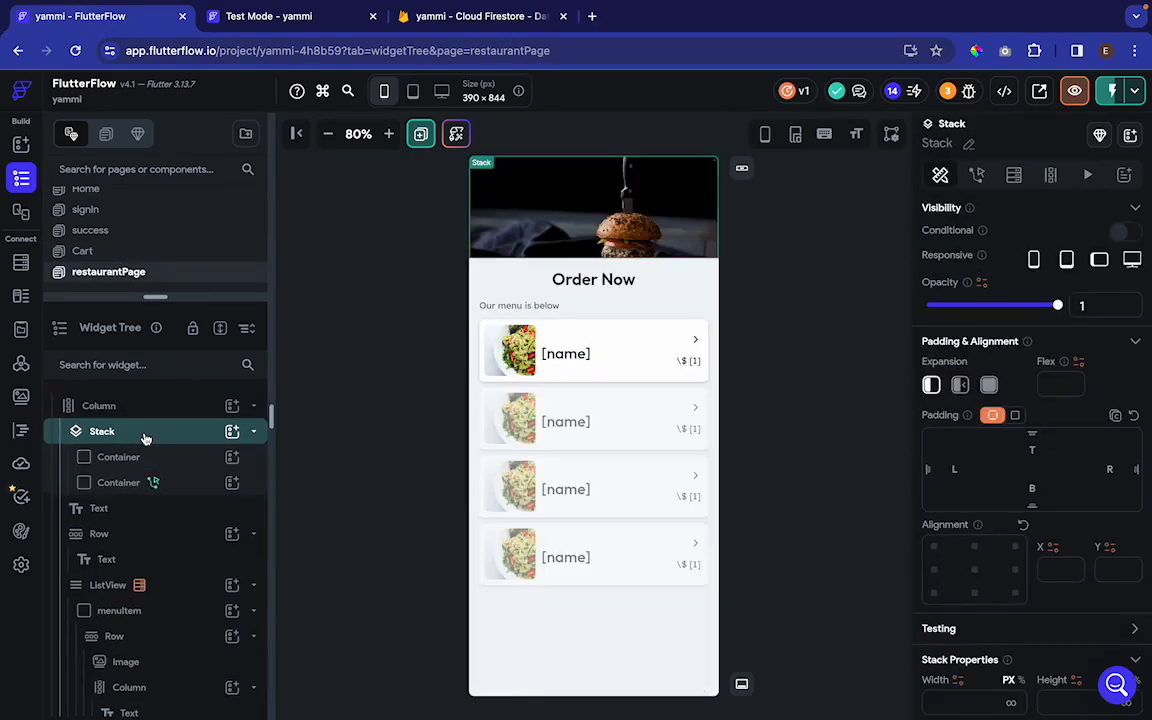
{"action": "left_click", "coordinate": [233, 433]}
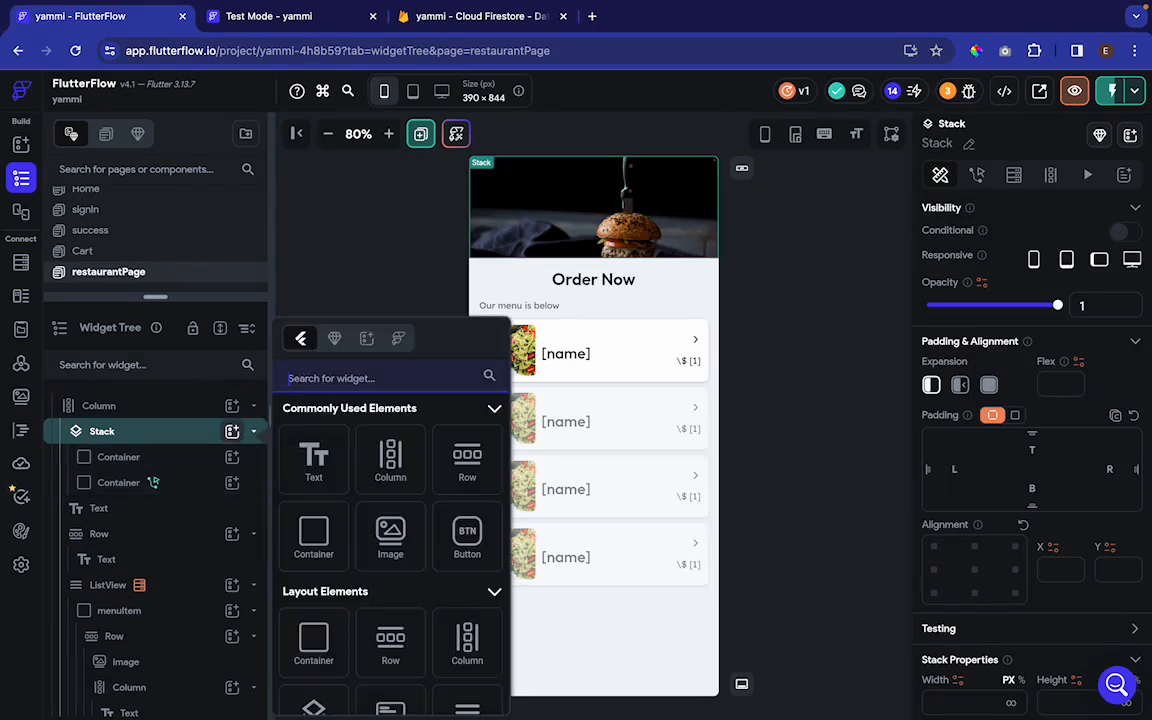
{"action": "type", "text": "ico"}
{"action": "scroll", "coordinate": [410, 589], "scroll_direction": "down", "scroll_amount": 3}
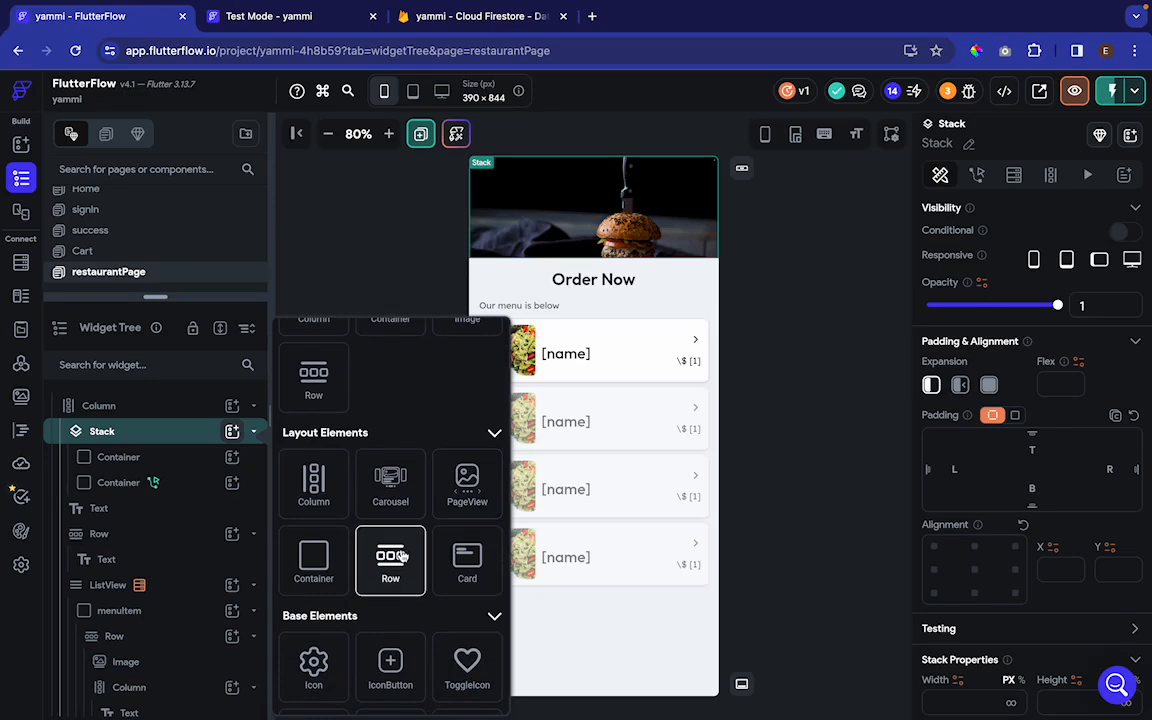
{"action": "left_click", "coordinate": [400, 556]}
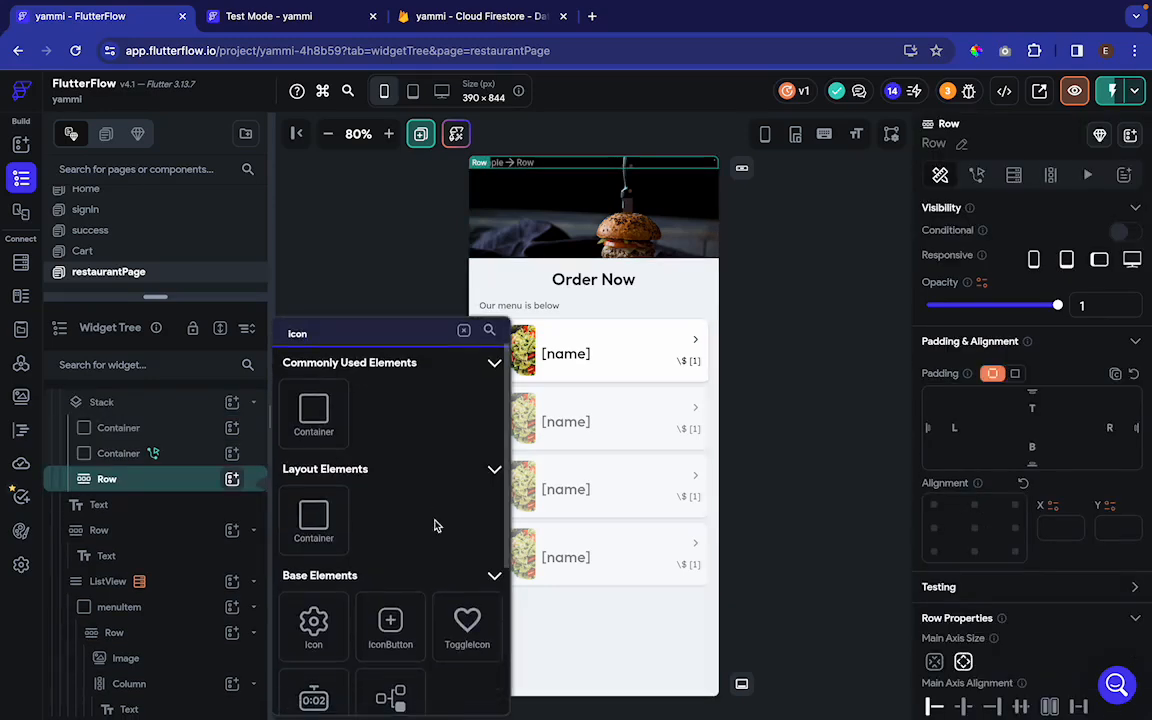
- Add an IconButton inside the new header Row and give it the Arrow Back Rounded icon
{"action": "scroll", "coordinate": [399, 595], "scroll_direction": "down", "scroll_amount": 2}
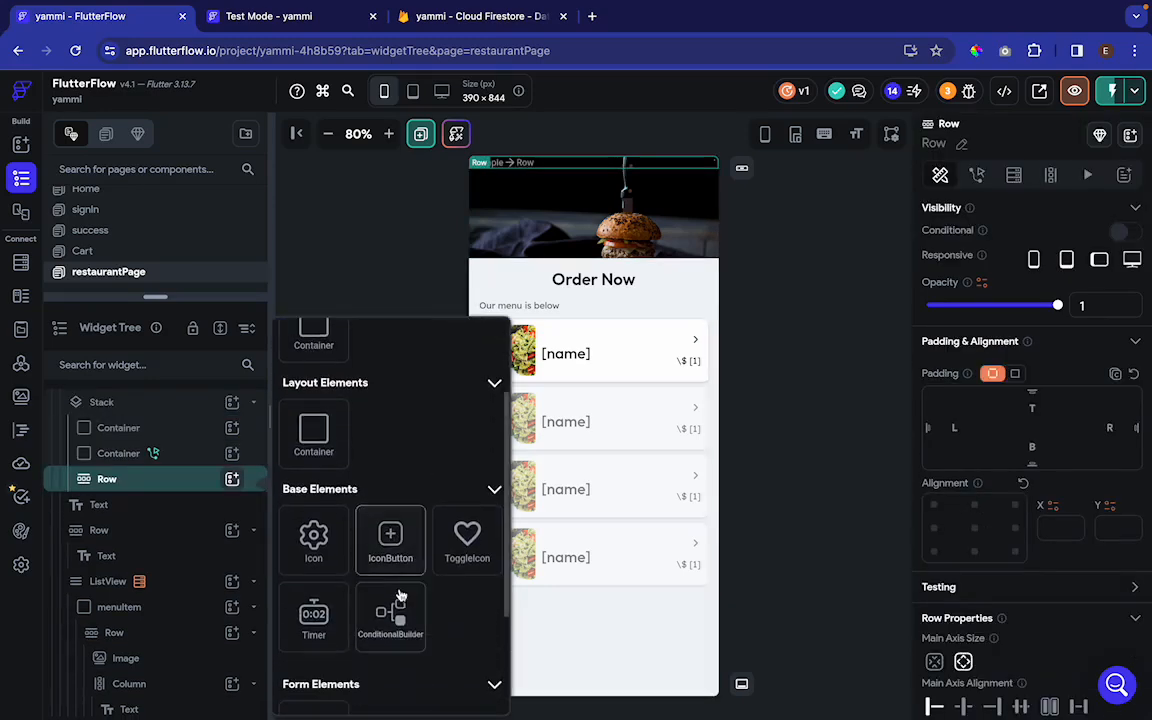
{"action": "left_click", "coordinate": [399, 537]}
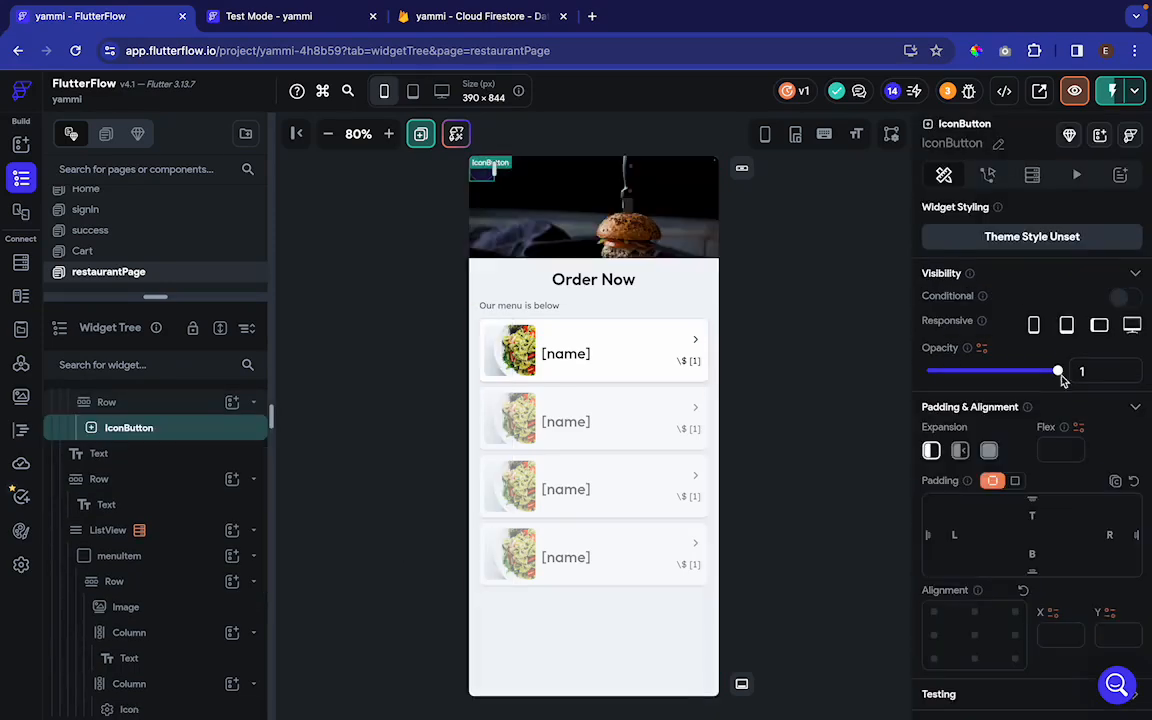
{"action": "scroll", "coordinate": [1055, 400], "scroll_direction": "down", "scroll_amount": 5}
{"action": "left_click", "coordinate": [1030, 568]}
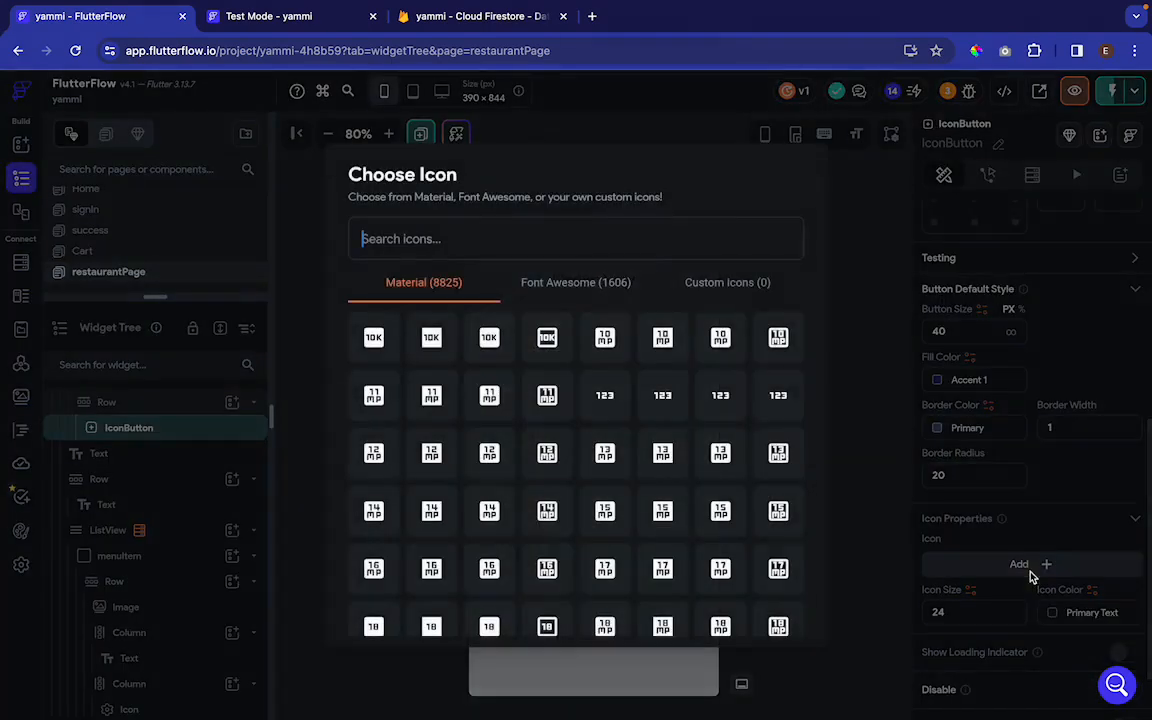
{"action": "type", "text": "back"}
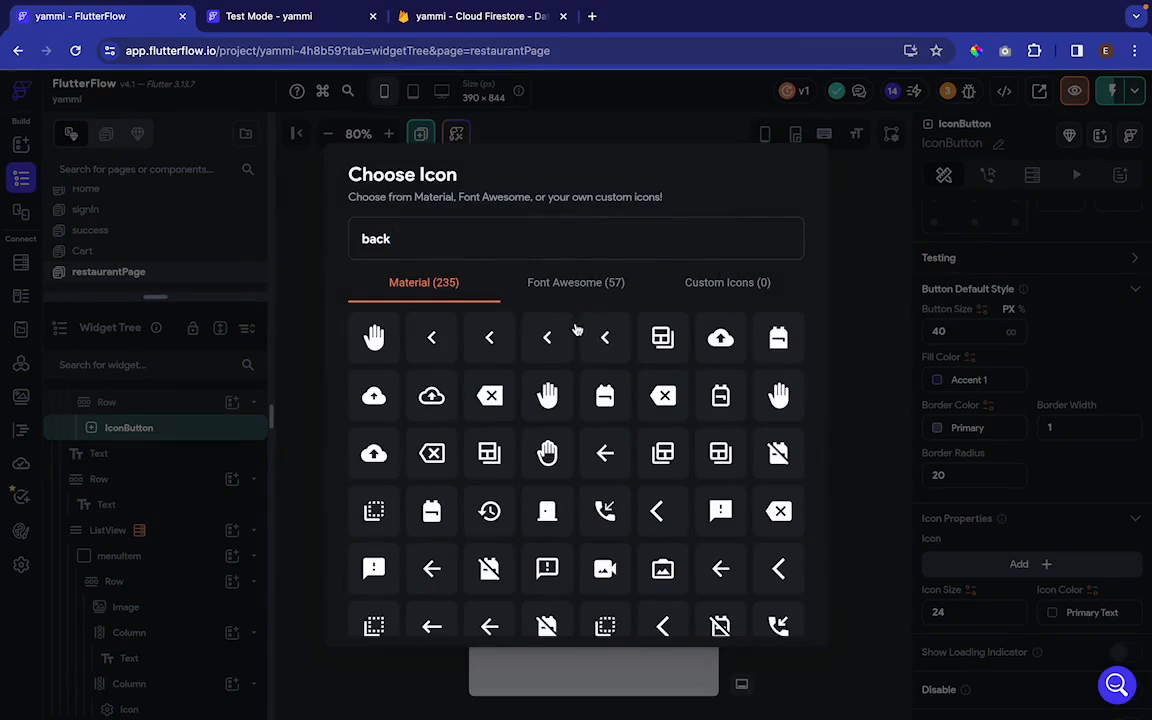
{"action": "scroll", "coordinate": [600, 400], "scroll_direction": "down", "scroll_amount": 2}
{"action": "left_click", "coordinate": [720, 479]}
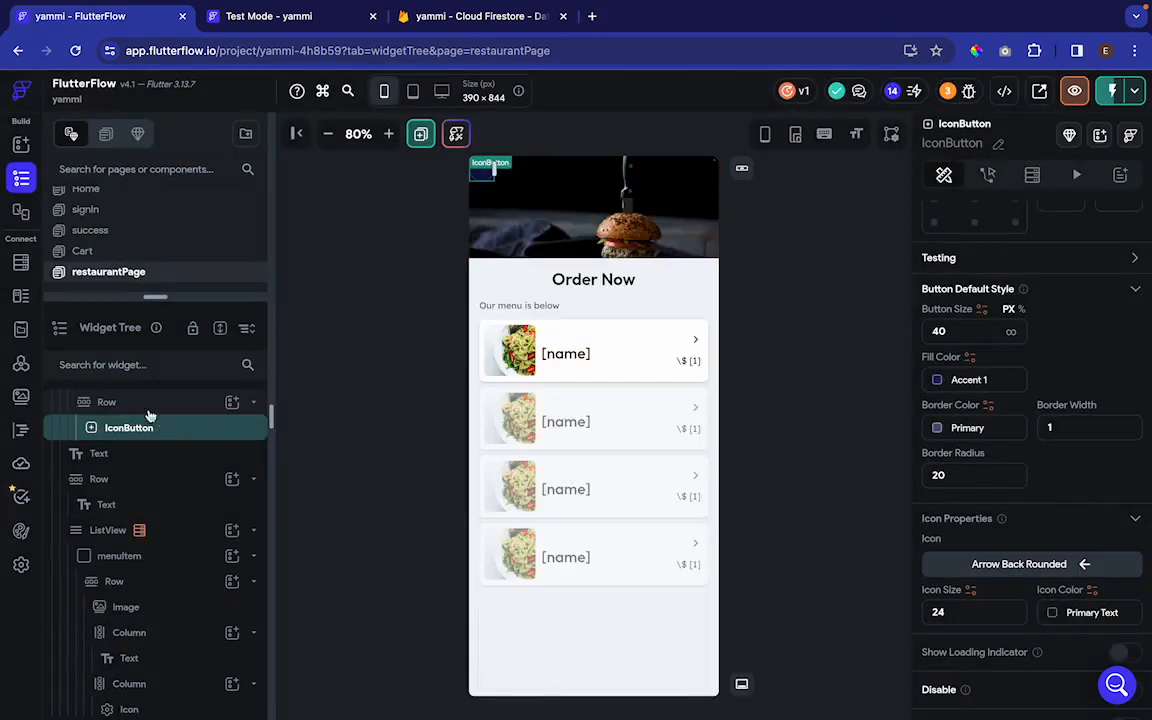
- Set the header Row's top, left and right padding to 16
{"action": "left_click", "coordinate": [134, 401]}
{"action": "scroll", "coordinate": [995, 260], "scroll_direction": "up", "scroll_amount": 1}
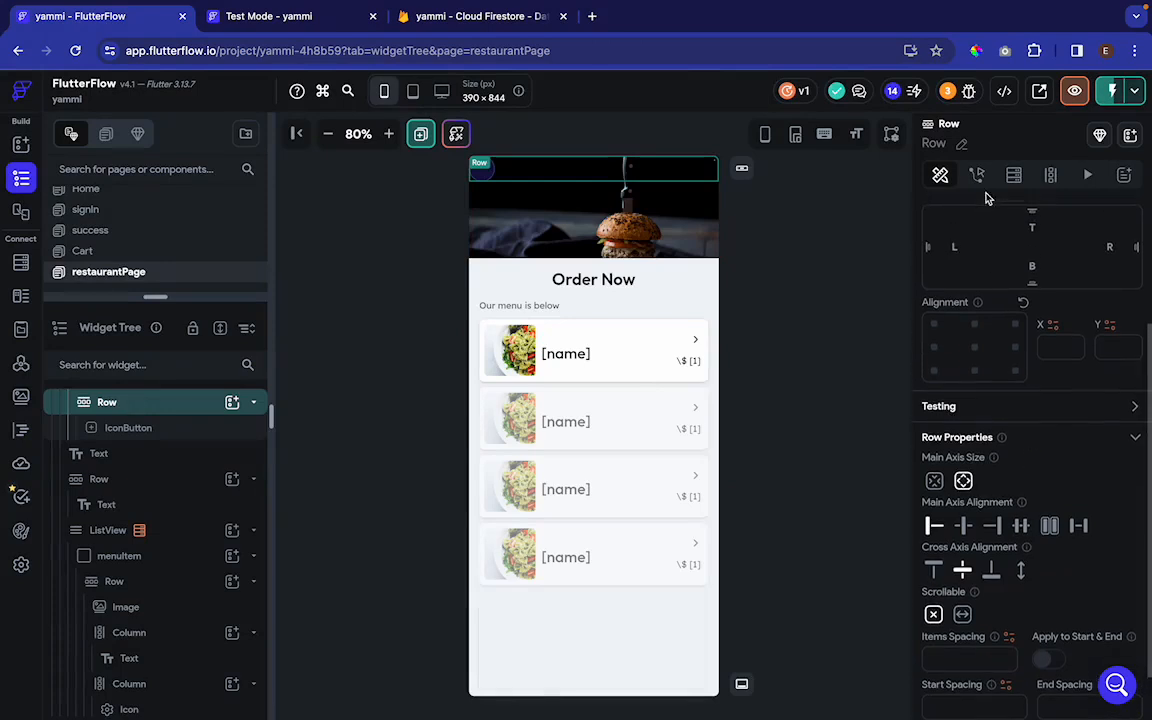
{"action": "type", "text": "16"}
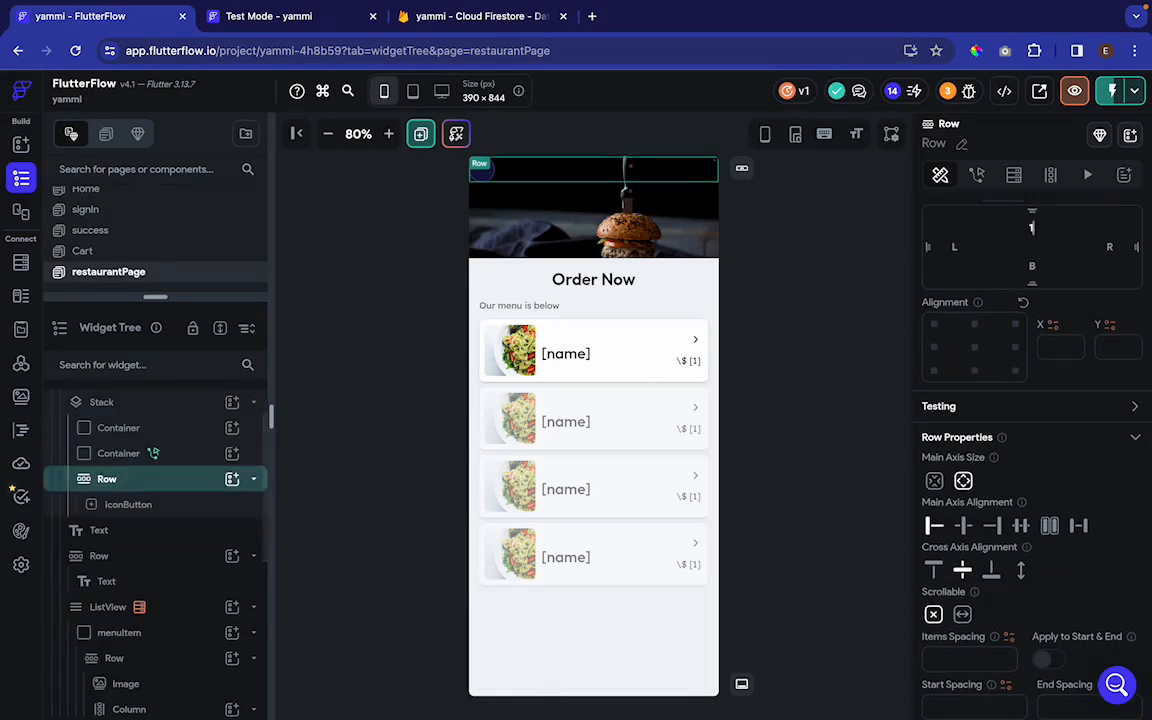
{"action": "left_click", "coordinate": [958, 247]}
{"action": "type", "text": "16"}
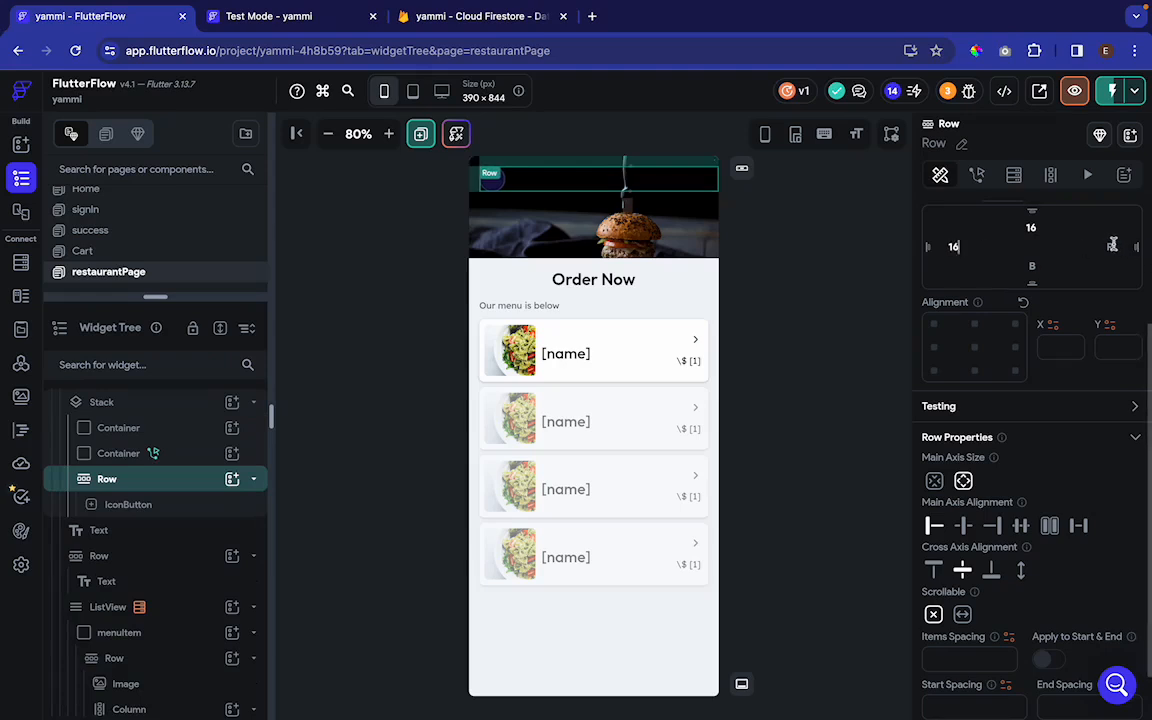
{"action": "left_click", "coordinate": [1112, 246]}
{"action": "type", "text": "16"}
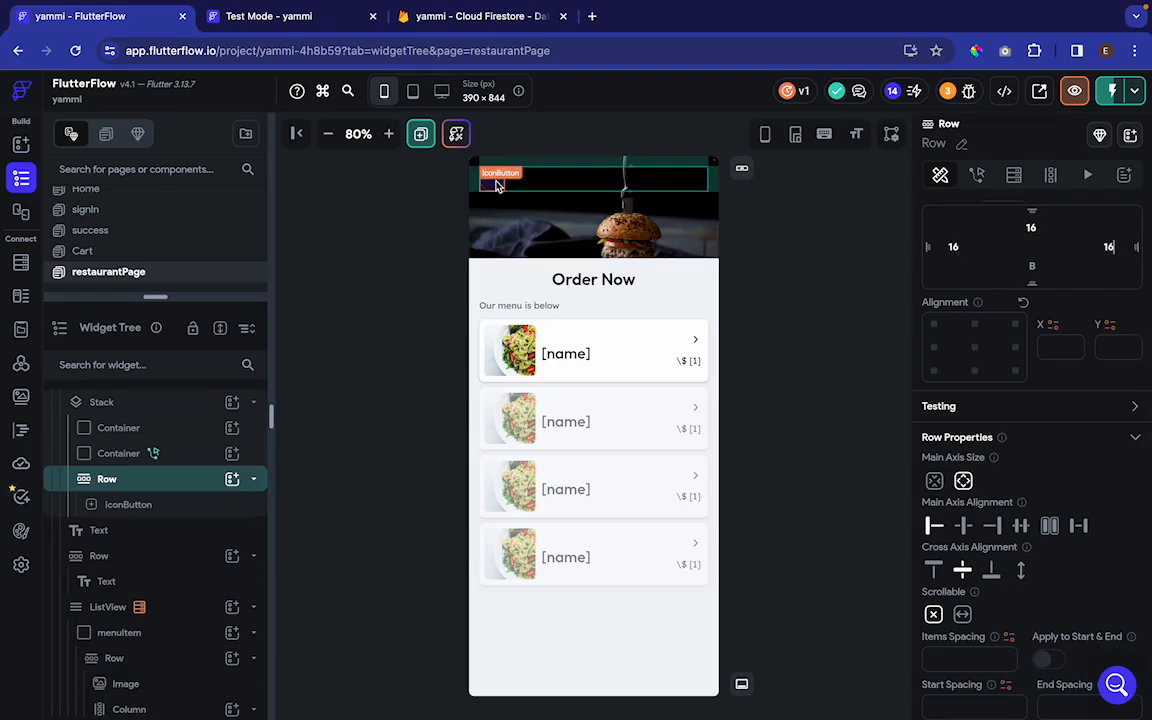
- Add an On Tap action to the header IconButton that navigates back, and close the action flow editor
{"action": "left_click", "coordinate": [493, 190]}
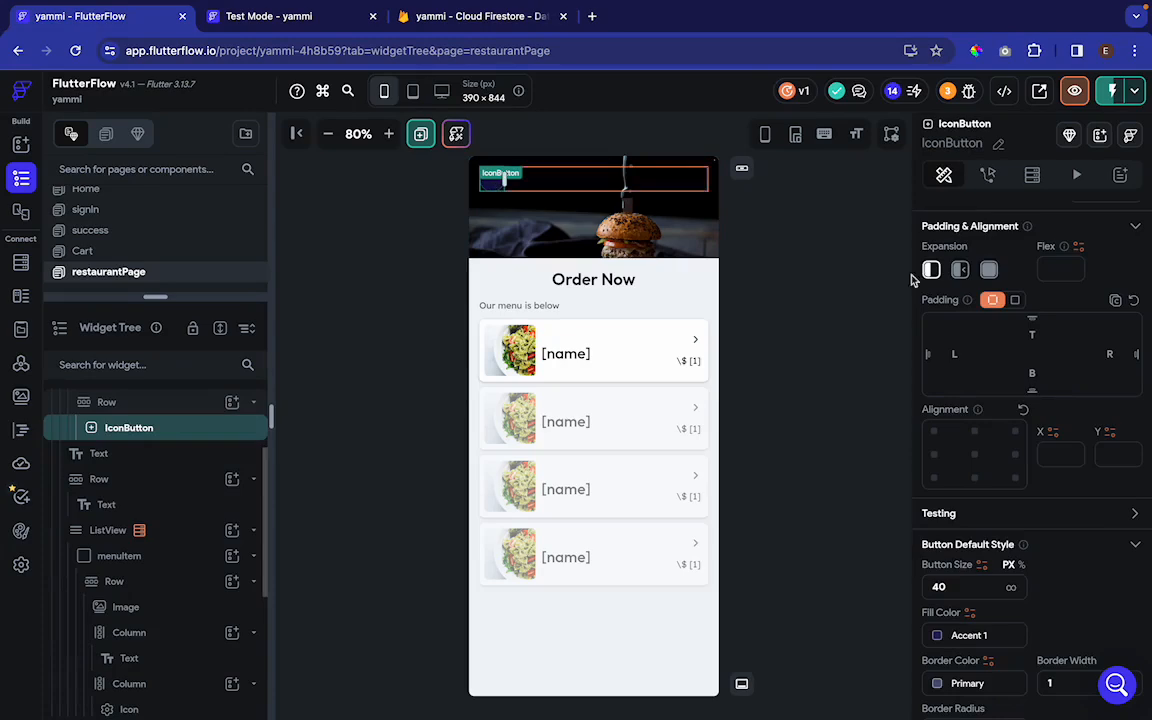
{"action": "left_click", "coordinate": [988, 175]}
{"action": "left_click", "coordinate": [1099, 261]}
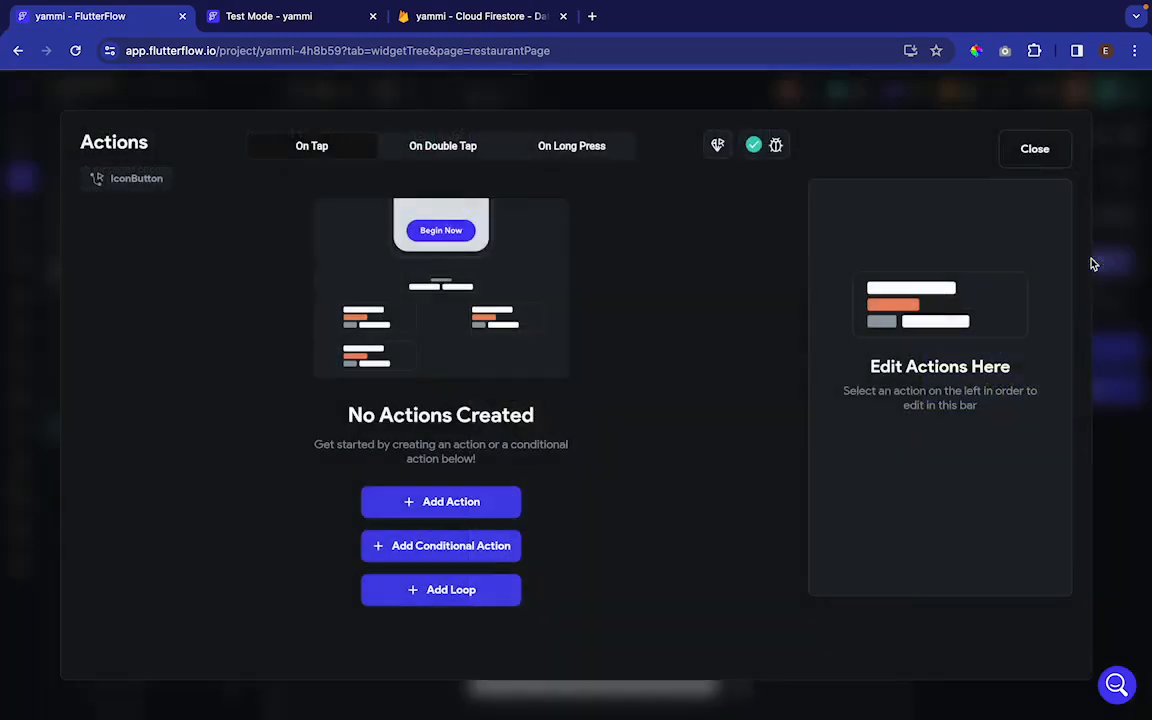
{"action": "left_click", "coordinate": [452, 502]}
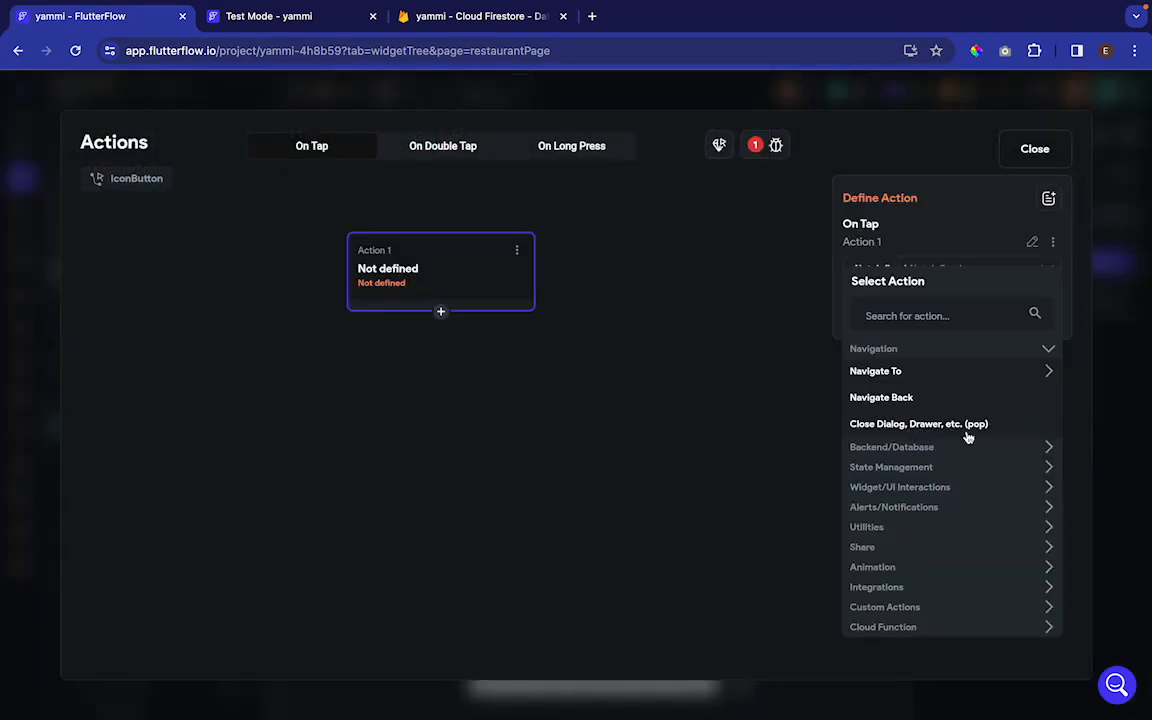
{"action": "left_click", "coordinate": [919, 398]}
{"action": "left_click", "coordinate": [1034, 149]}
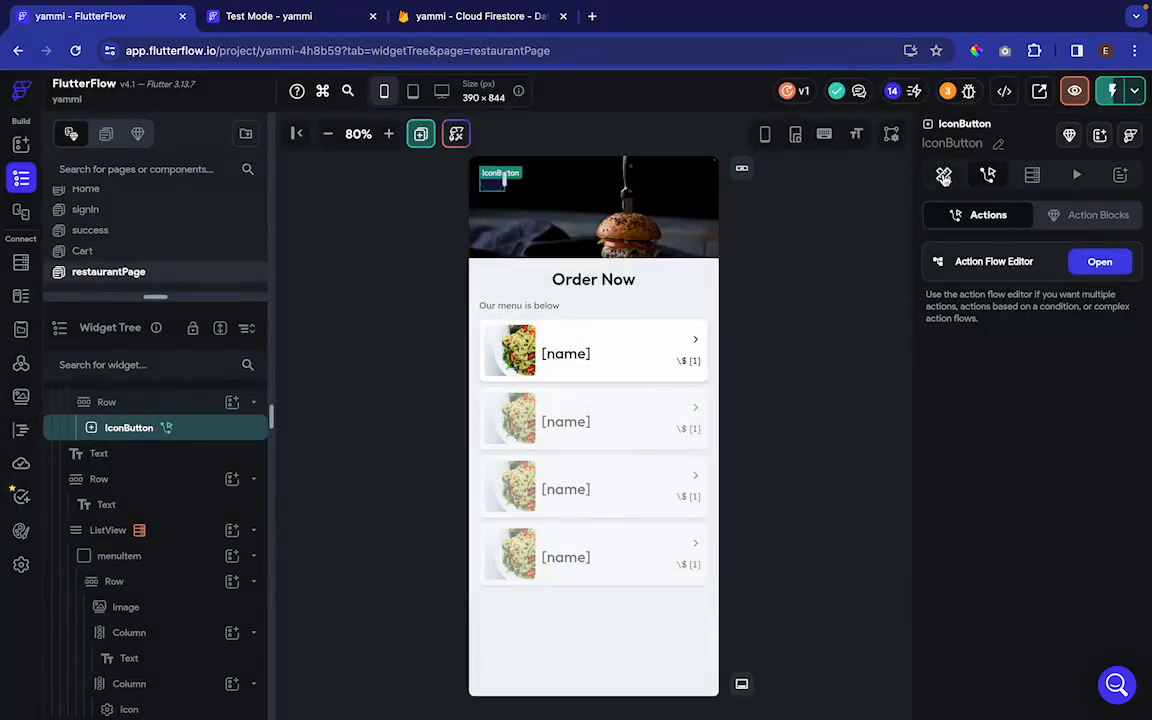
- Set the header IconButton's fill color to the Primary Background theme color
{"action": "left_click", "coordinate": [943, 175]}
{"action": "scroll", "coordinate": [1038, 565], "scroll_direction": "down", "scroll_amount": 10}
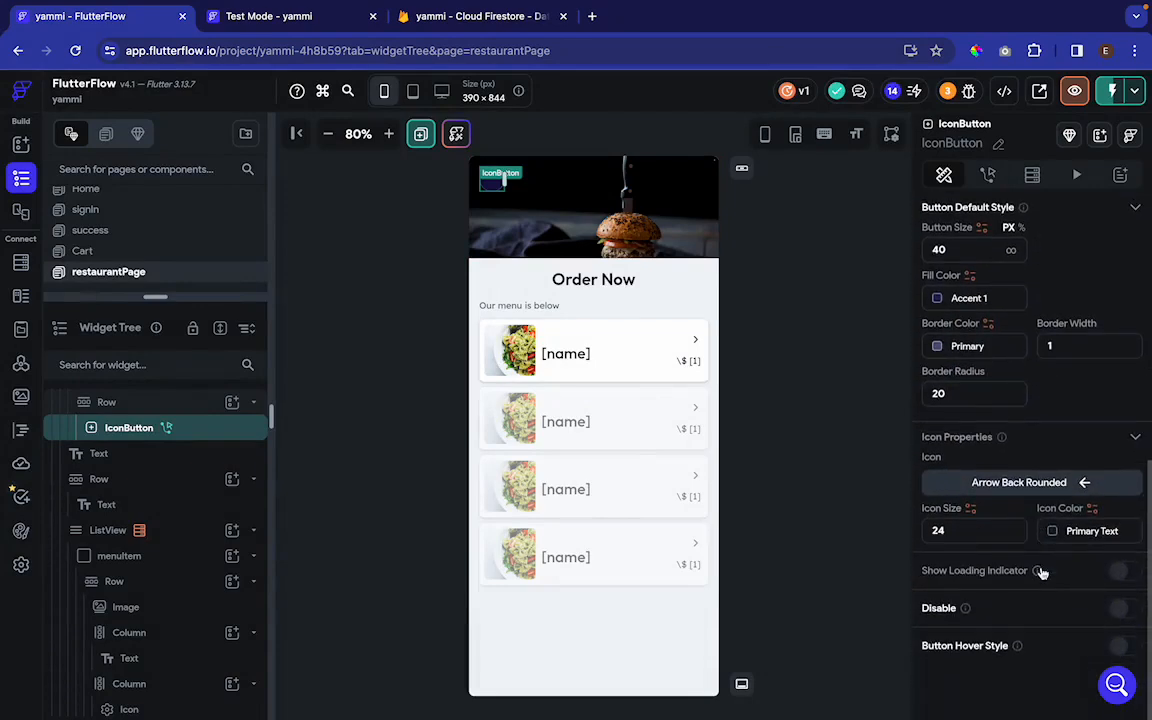
{"action": "left_click", "coordinate": [937, 299]}
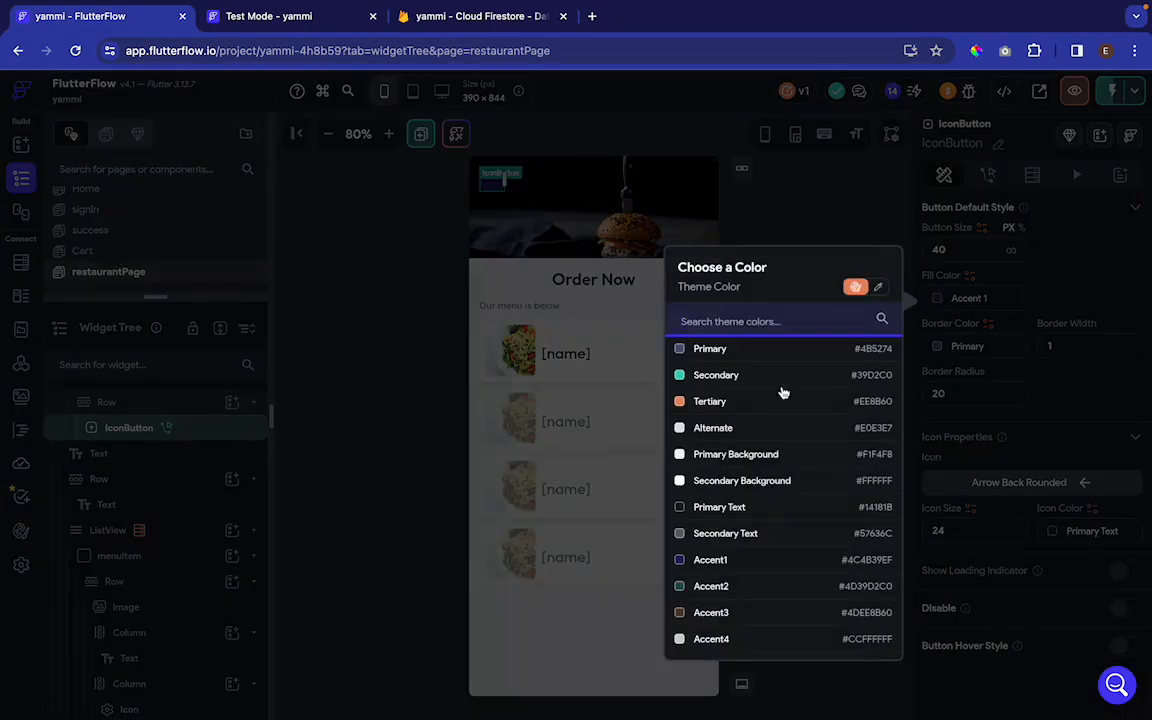
{"action": "left_click", "coordinate": [744, 456]}
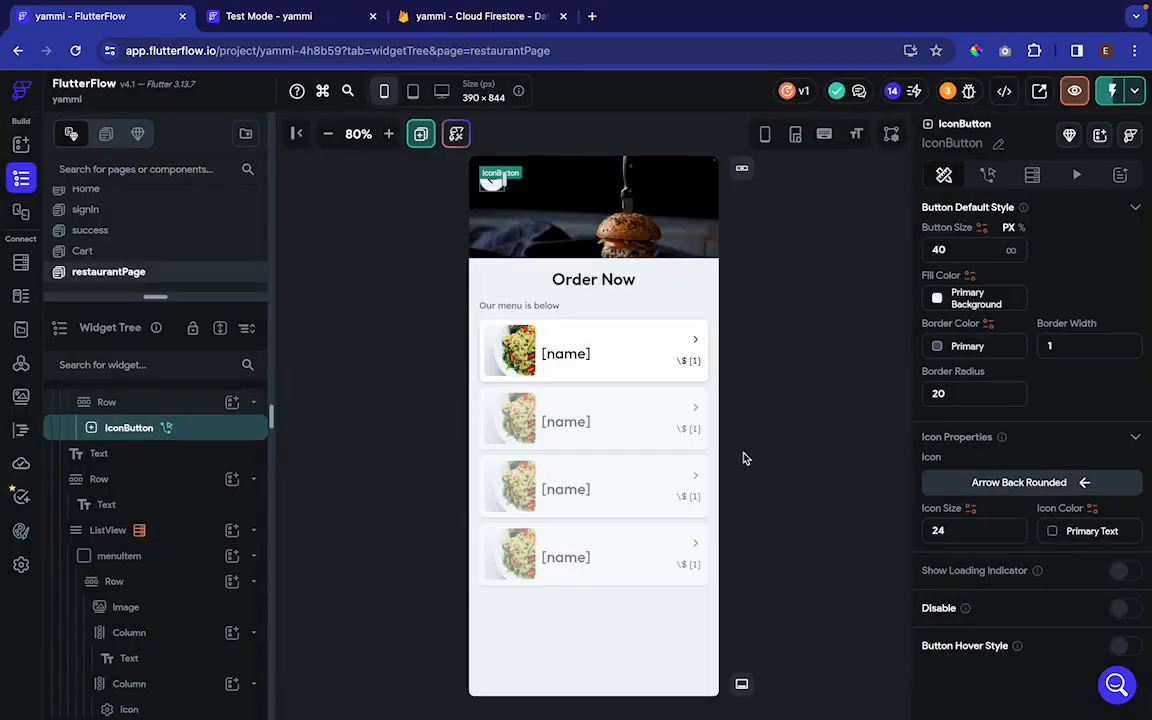
- Reload the Test Mode session, open Nando's from the Home page and return with the new back button
{"action": "left_click", "coordinate": [290, 17]}
{"action": "left_click", "coordinate": [1059, 100]}
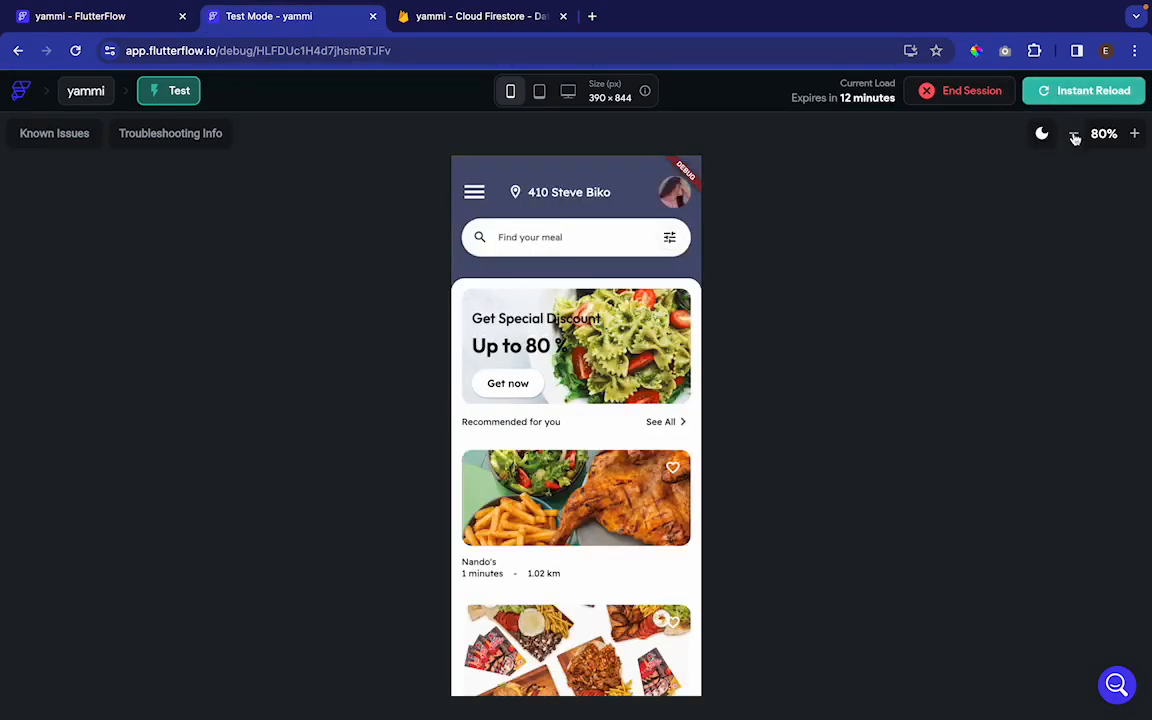
{"action": "left_click", "coordinate": [1073, 134]}
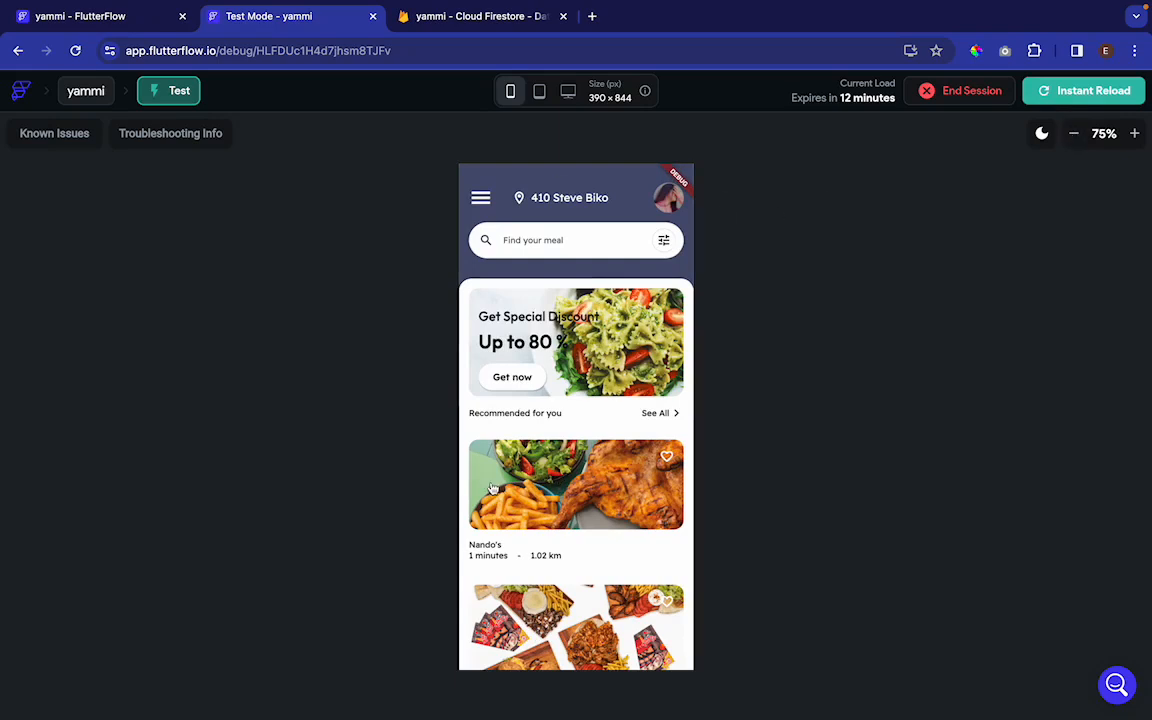
{"action": "left_click", "coordinate": [573, 497]}
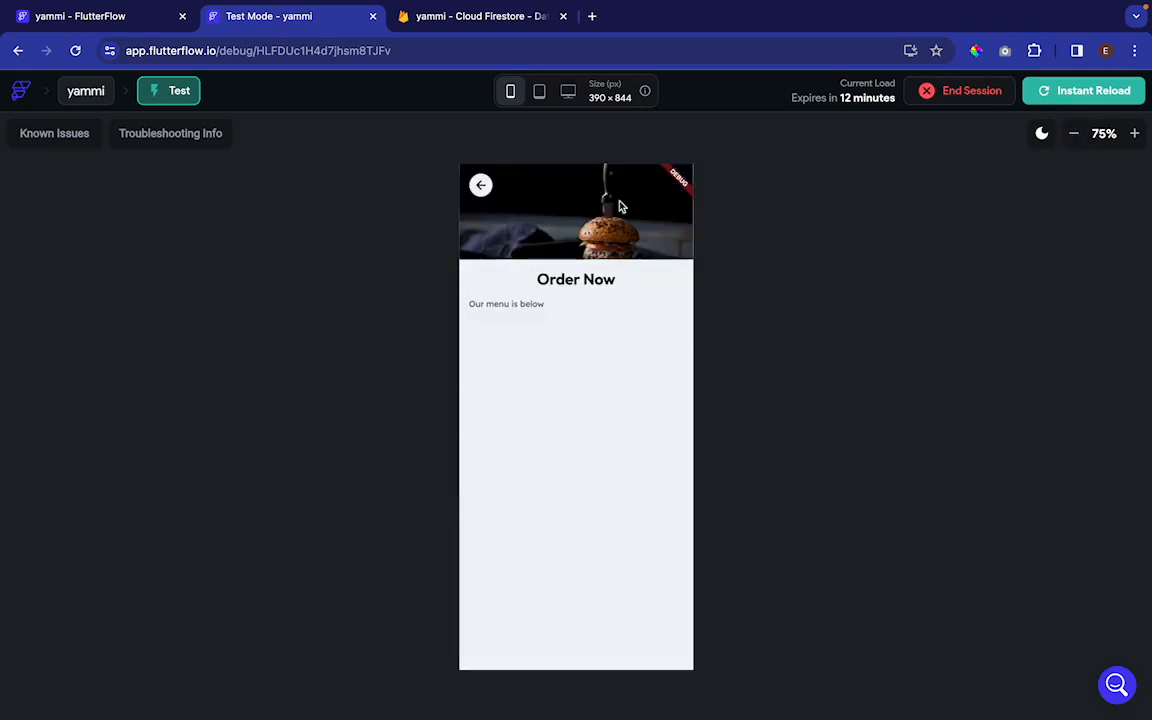
{"action": "left_click", "coordinate": [480, 184]}
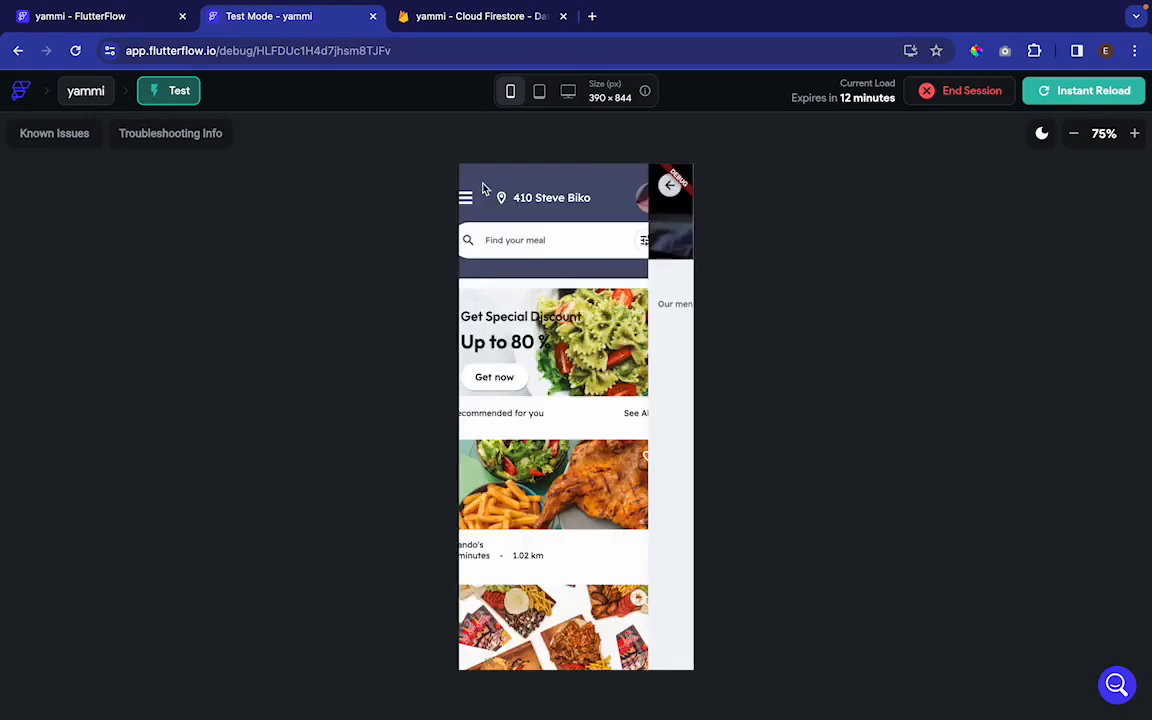
- Open Uncle Faouzi from the recommended restaurants in the test app and compare its menu cards with the restaurantPage design
{"action": "scroll", "coordinate": [576, 458], "scroll_direction": "down", "scroll_amount": 1}
{"action": "scroll", "coordinate": [576, 458], "scroll_direction": "down", "scroll_amount": 2}
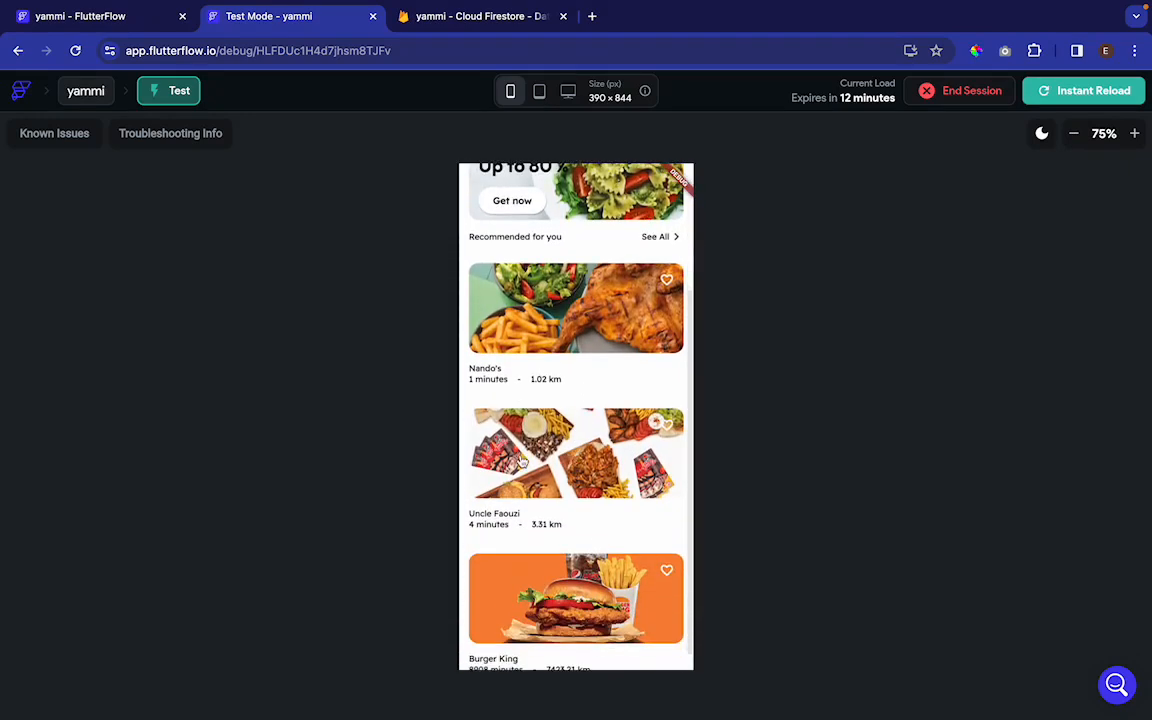
{"action": "left_click", "coordinate": [528, 460]}
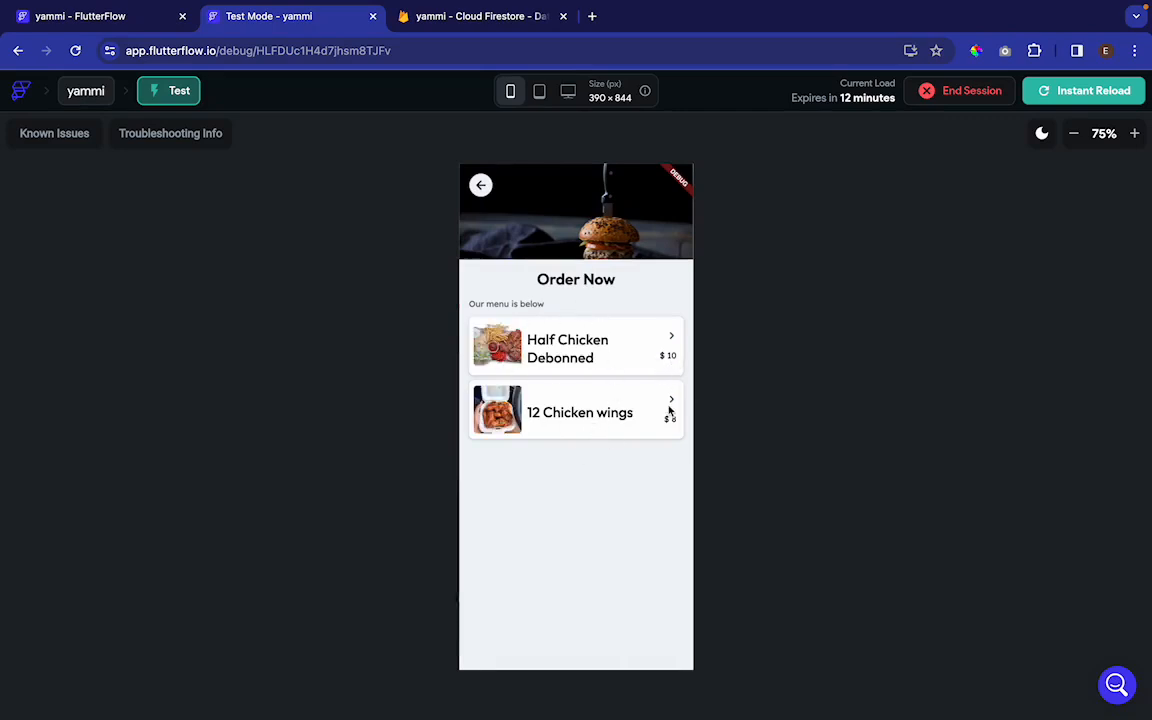
{"action": "key", "text": "ctrl+shift+Tab"}
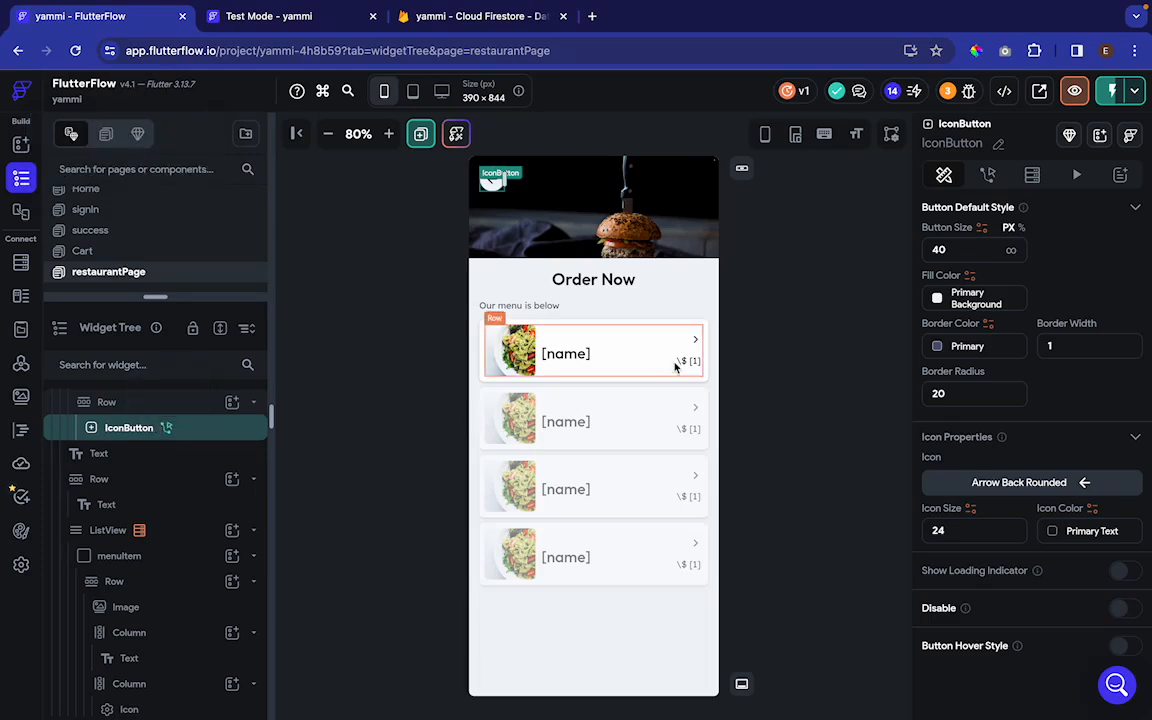
{"action": "left_click", "coordinate": [272, 18]}
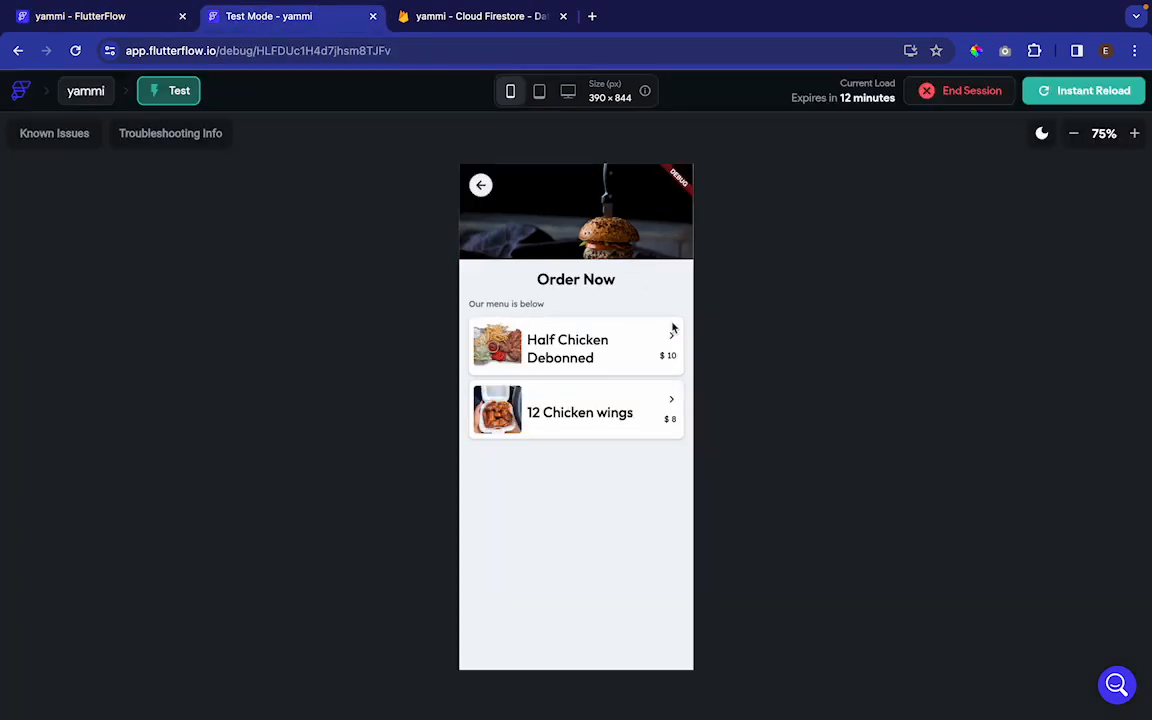